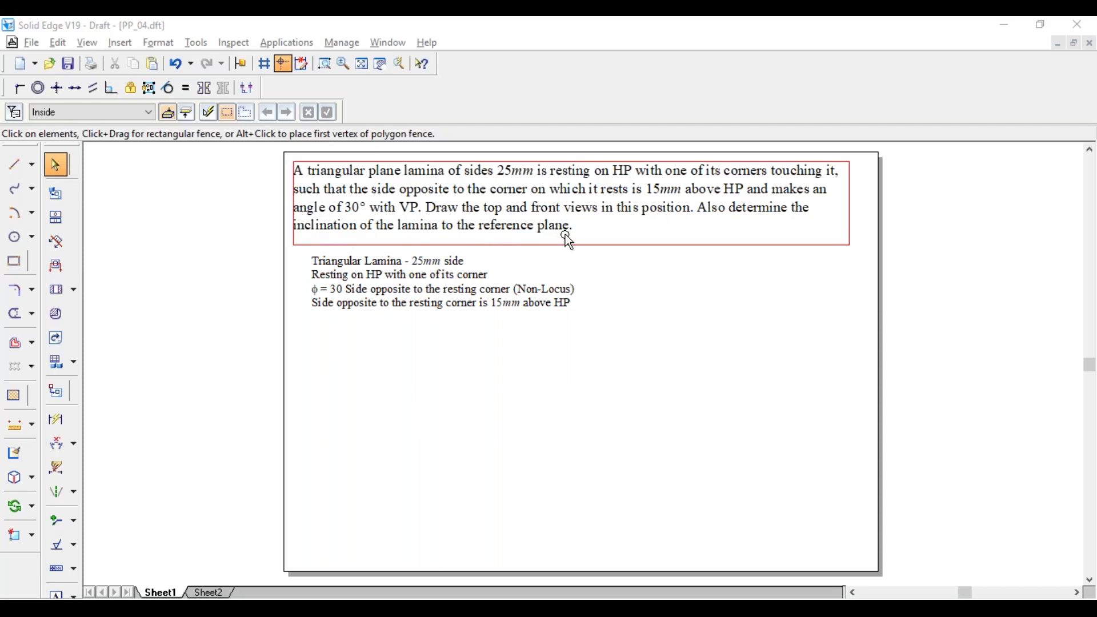
Draw a horizontal reference line across the sheet below the problem notes
left_click(17, 165)
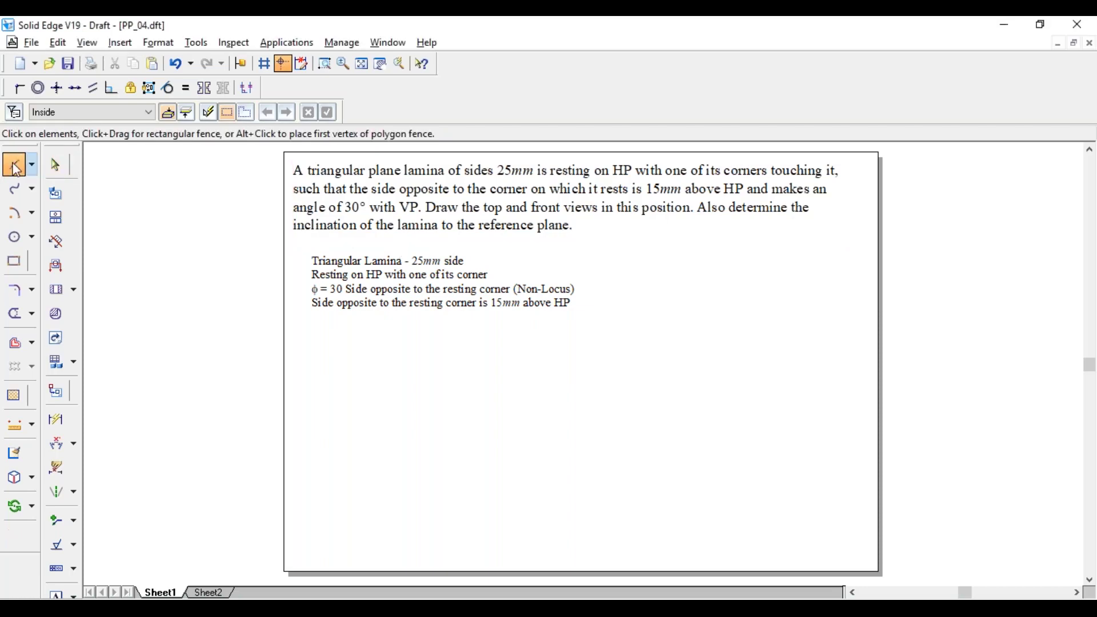
left_click(152, 112)
left_click(167, 142)
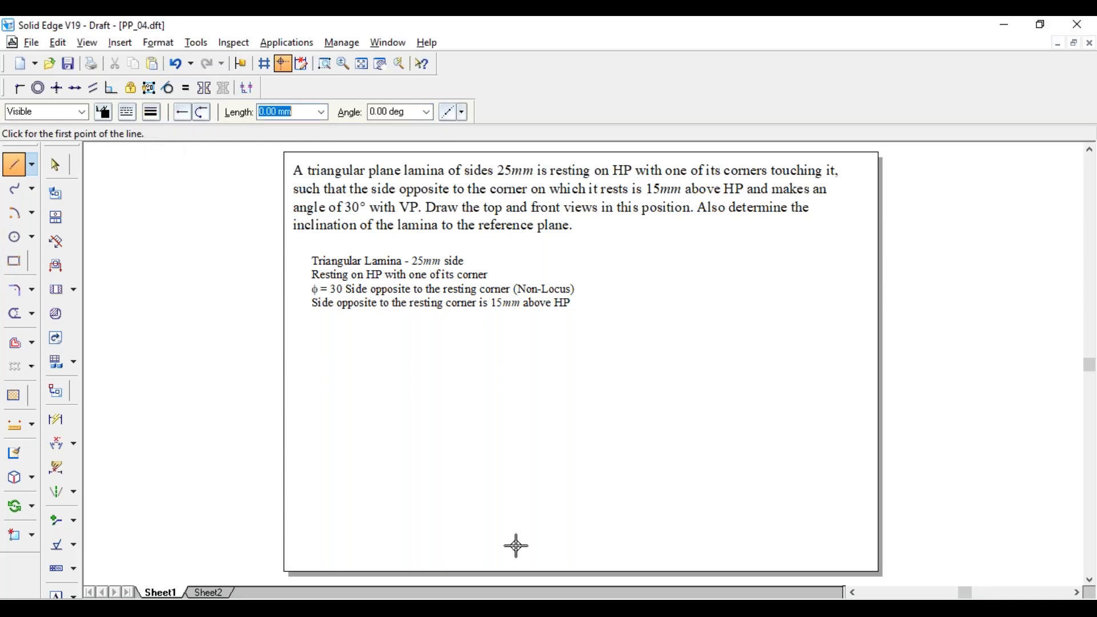
left_click(333, 424)
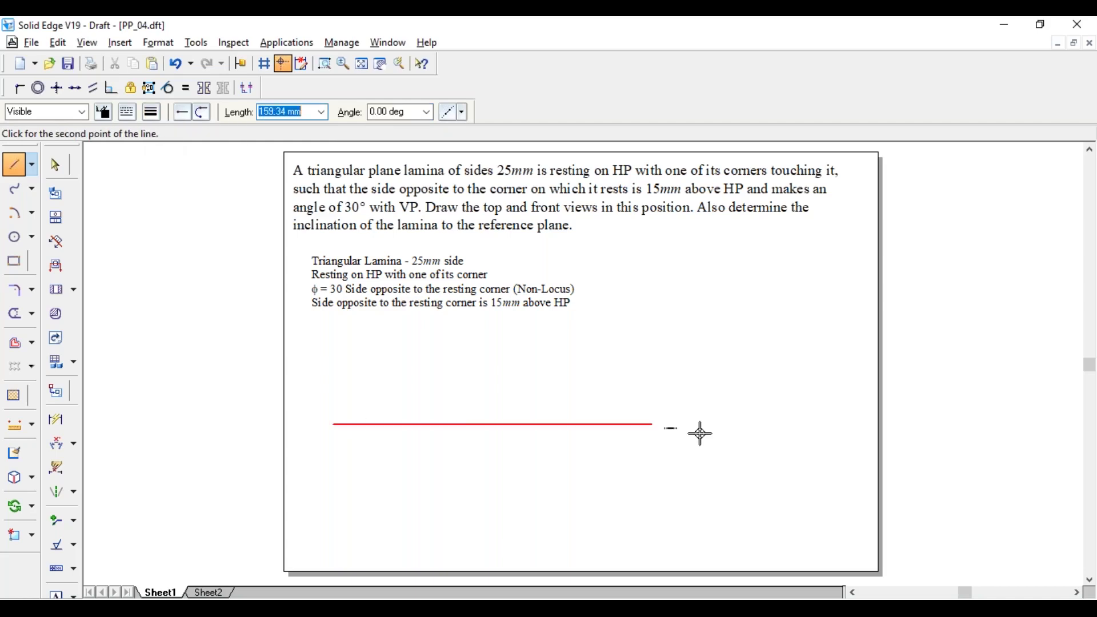
left_click(787, 425)
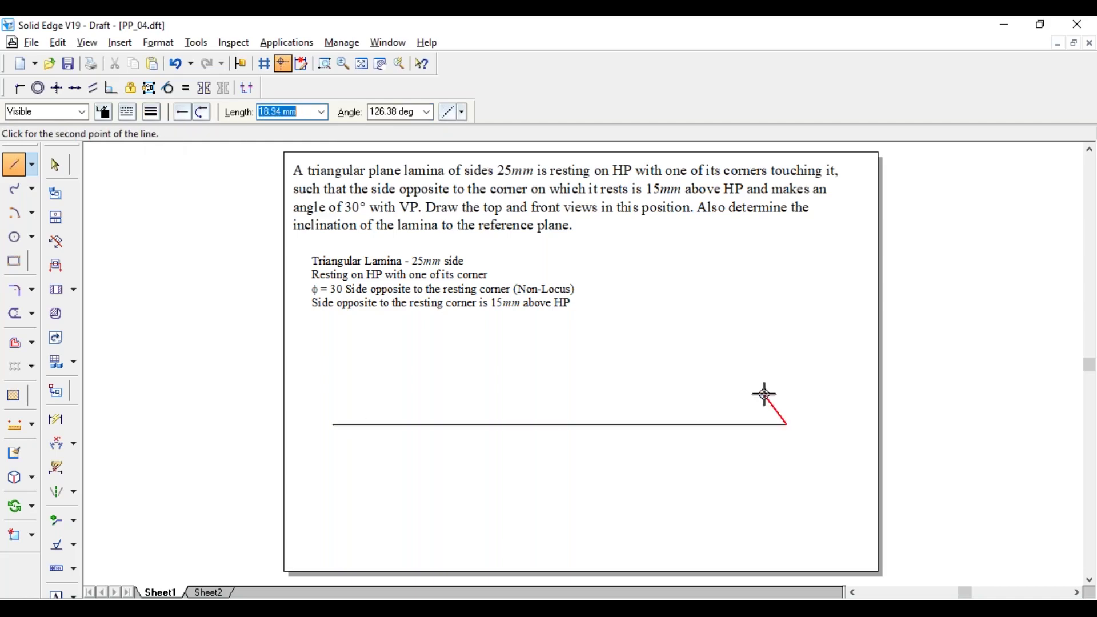
right_click(766, 395)
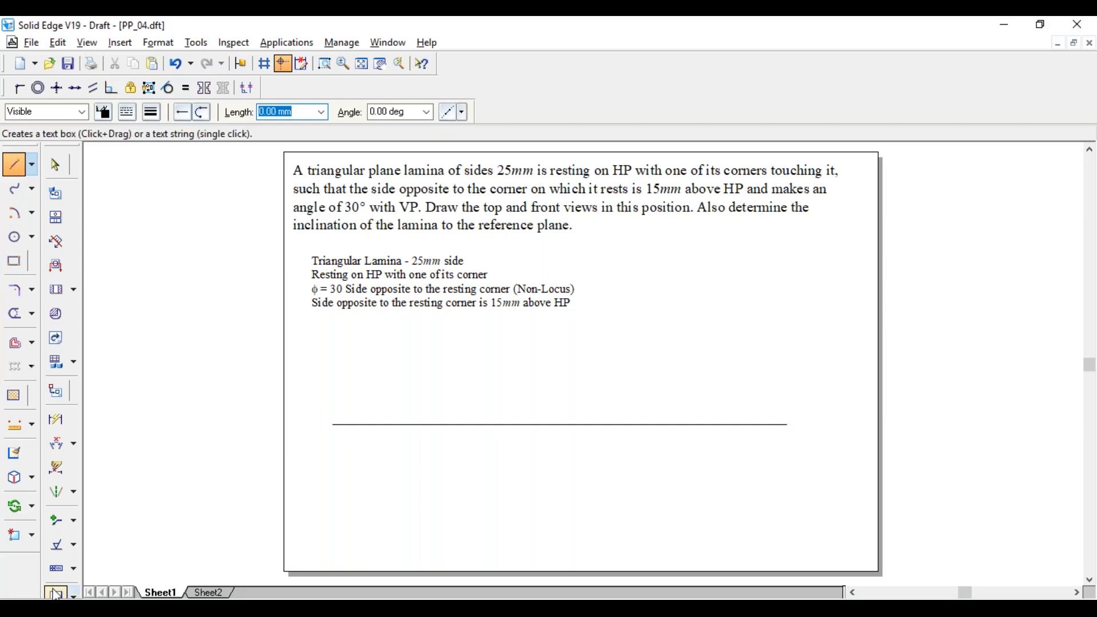
Label the ends of the reference line with the texts X and Y
left_click(55, 595)
left_click(323, 424)
type("X")
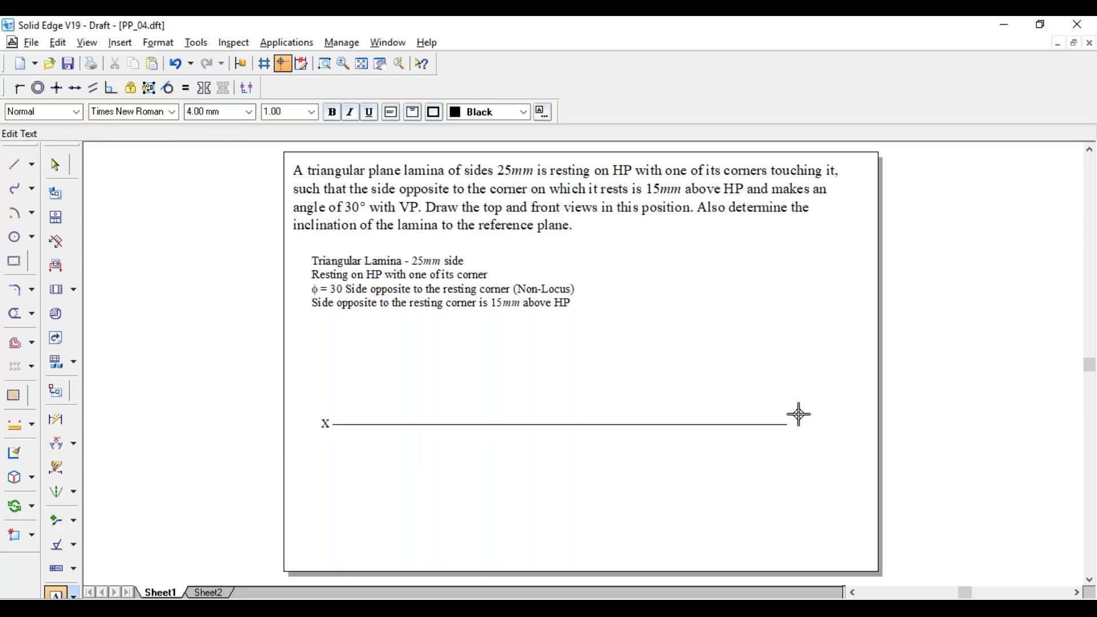
left_click(799, 416)
type("Y")
Add VP above and HP below the reference line near X, and move the Y label in line with the line's end
left_click(344, 409)
type("VP")
left_click(345, 429)
type("HP")
key("Escape")
key("Escape")
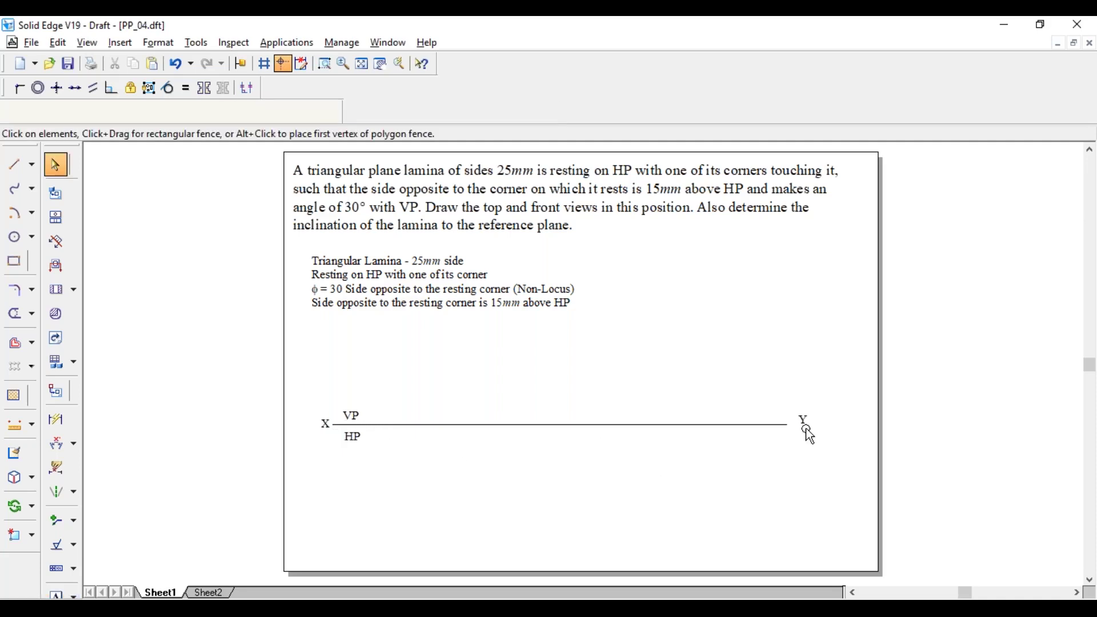
double_click(805, 423)
key("Escape")
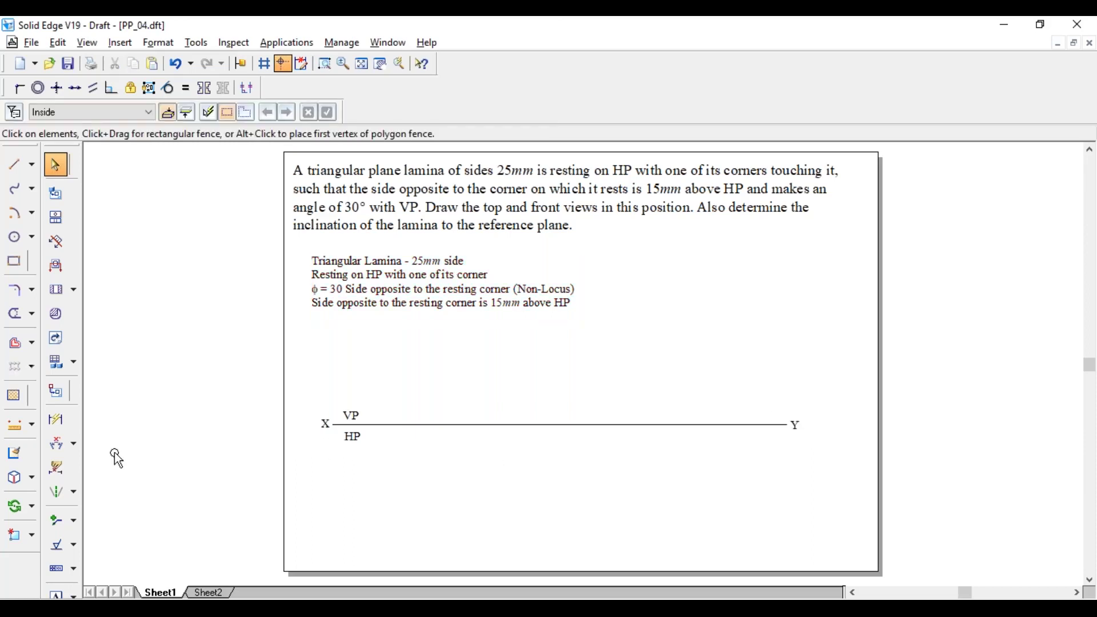
Draw a vertical 25 mm line with a heavier line width below the reference line as the triangle's first side
left_click(13, 169)
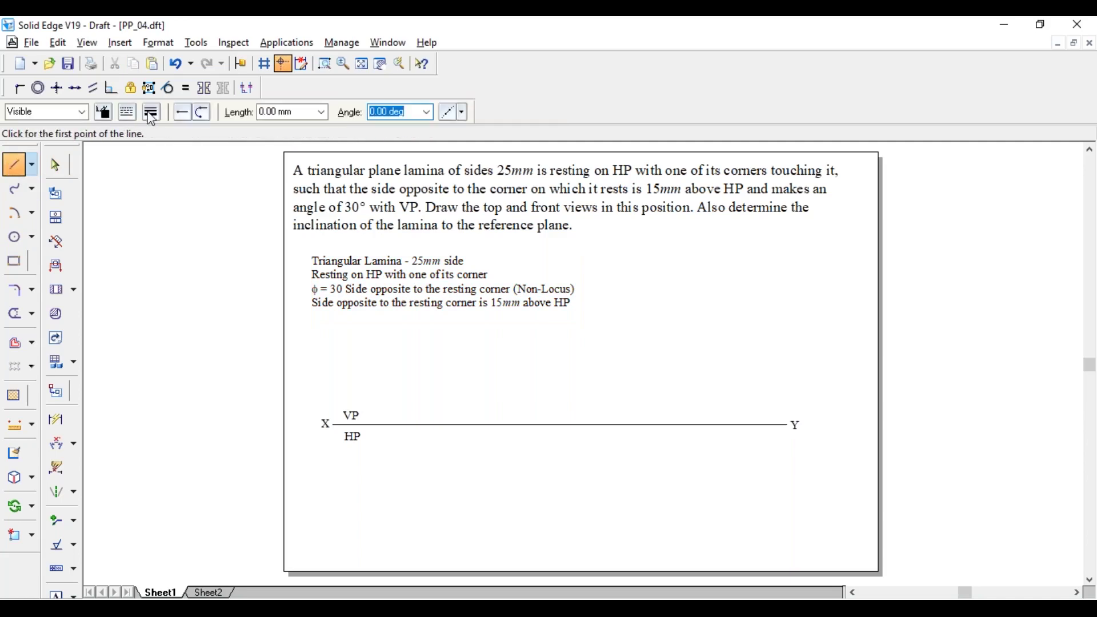
left_click(151, 114)
left_click(165, 178)
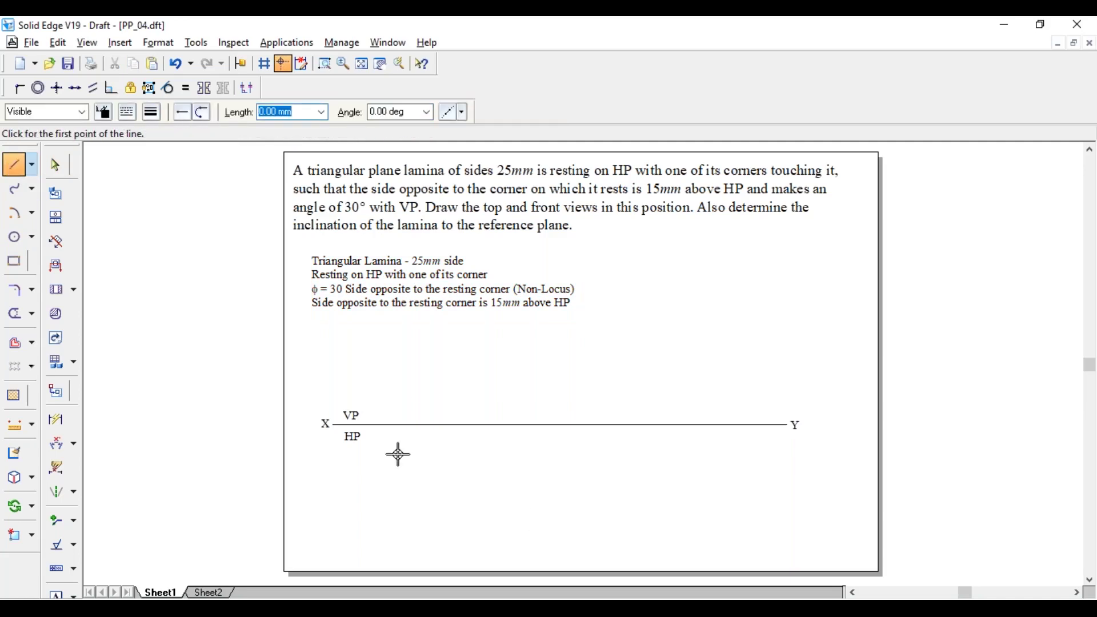
left_click(430, 457)
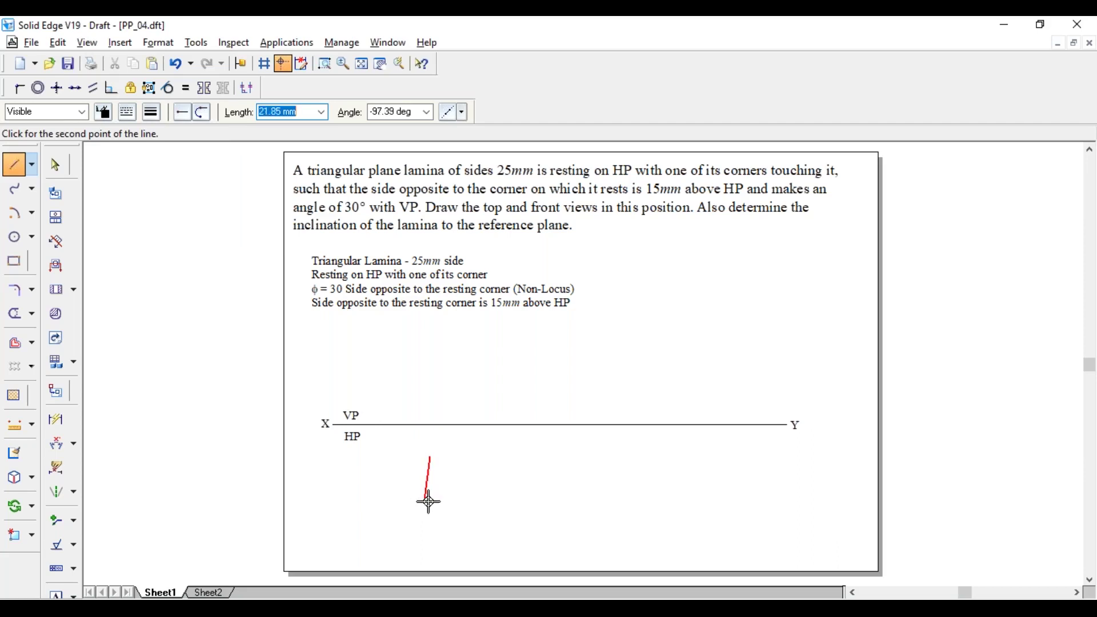
type("25")
key("Tab")
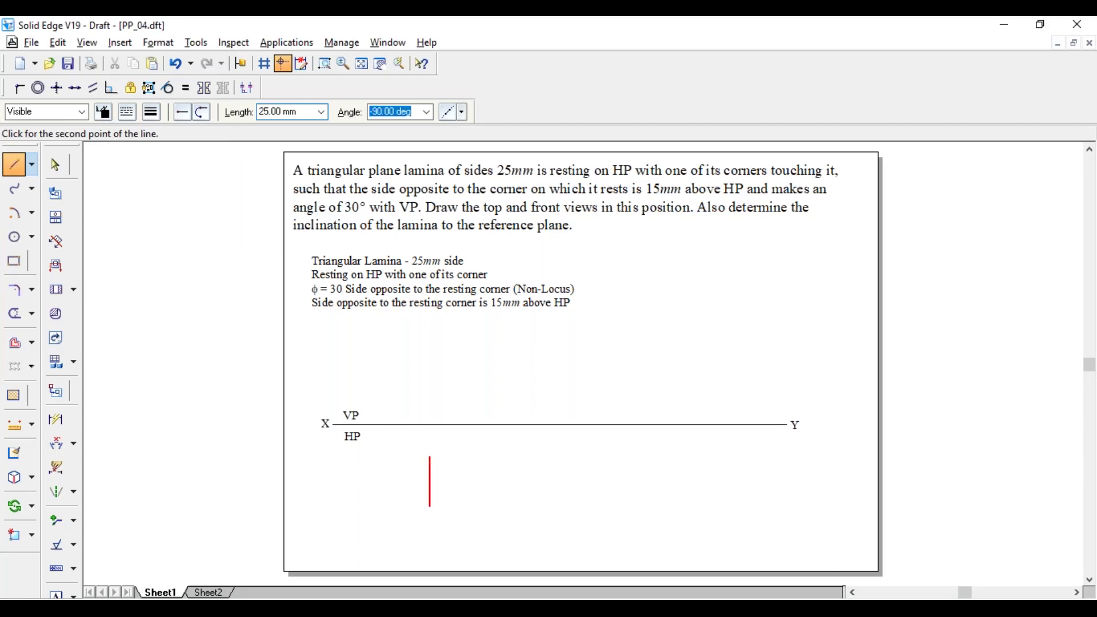
left_click(452, 519)
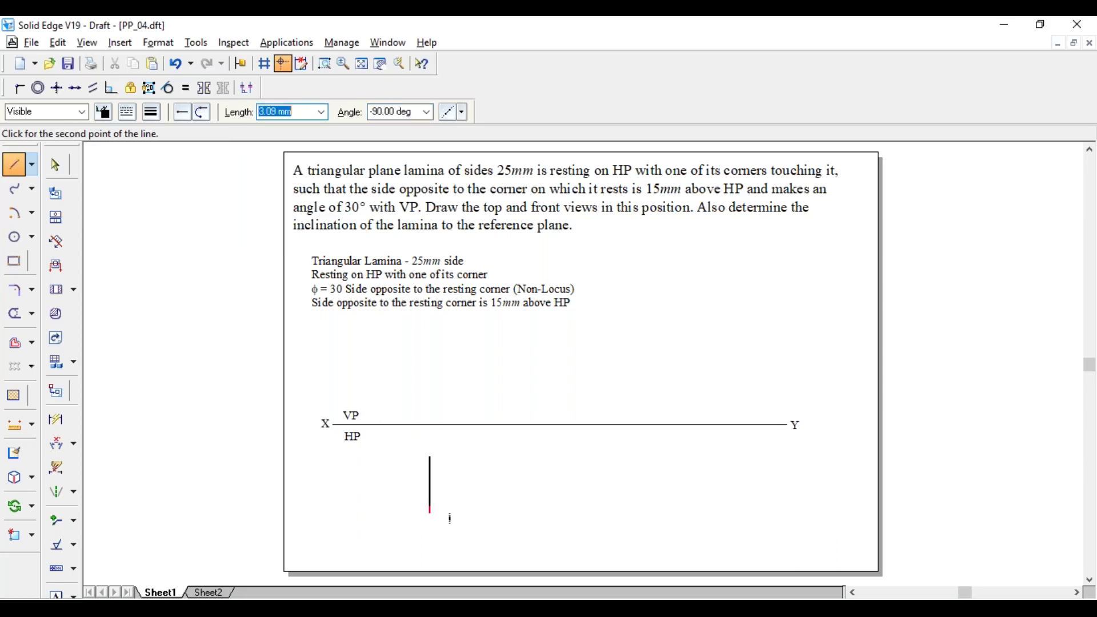
key("Escape")
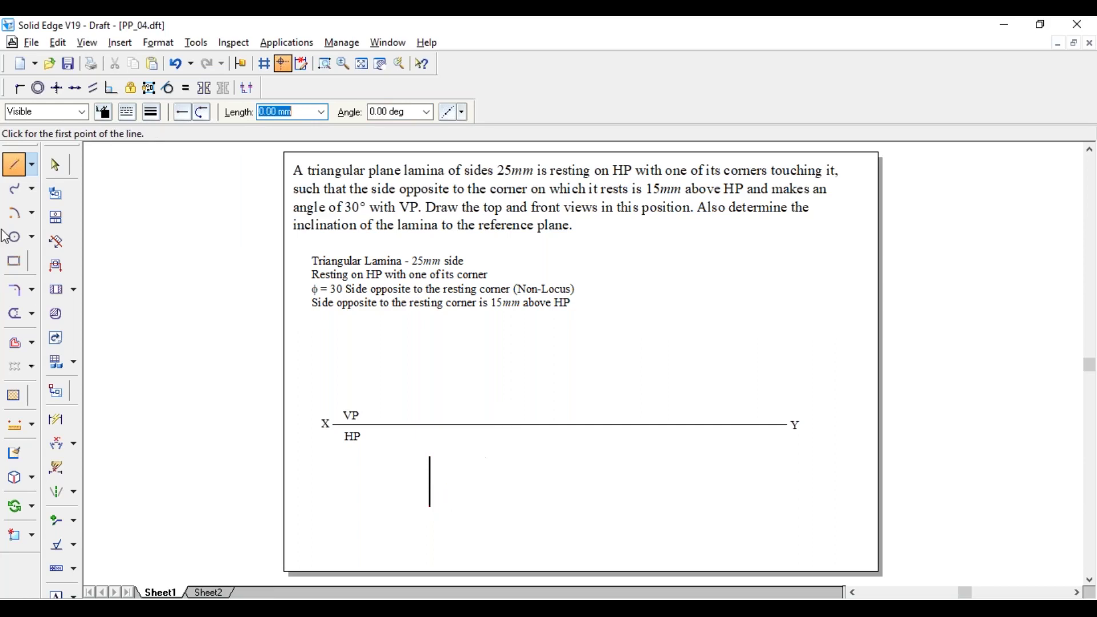
Draw a 25 mm radius arc centred on the upper end of the vertical side, on the side facing X
left_click(15, 213)
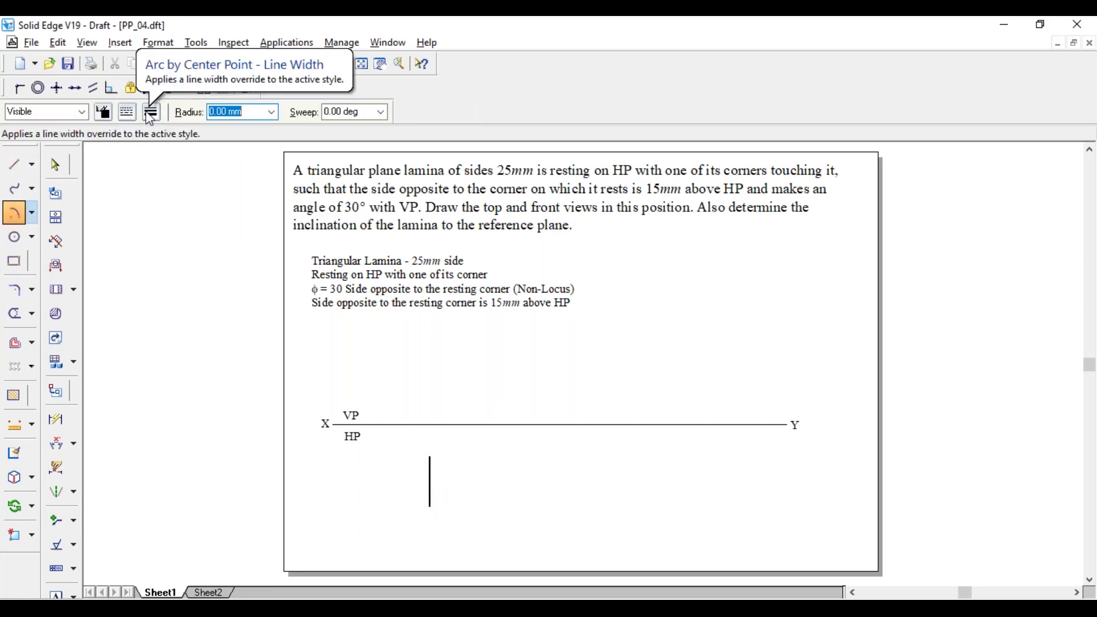
left_click(428, 457)
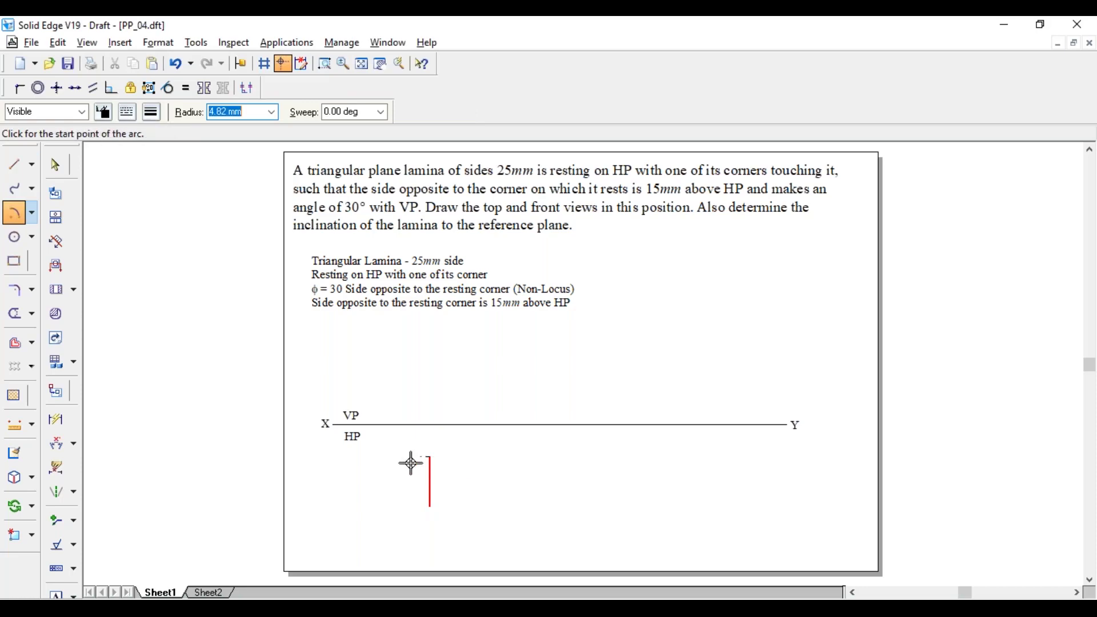
type("25")
key("Tab")
left_click(398, 467)
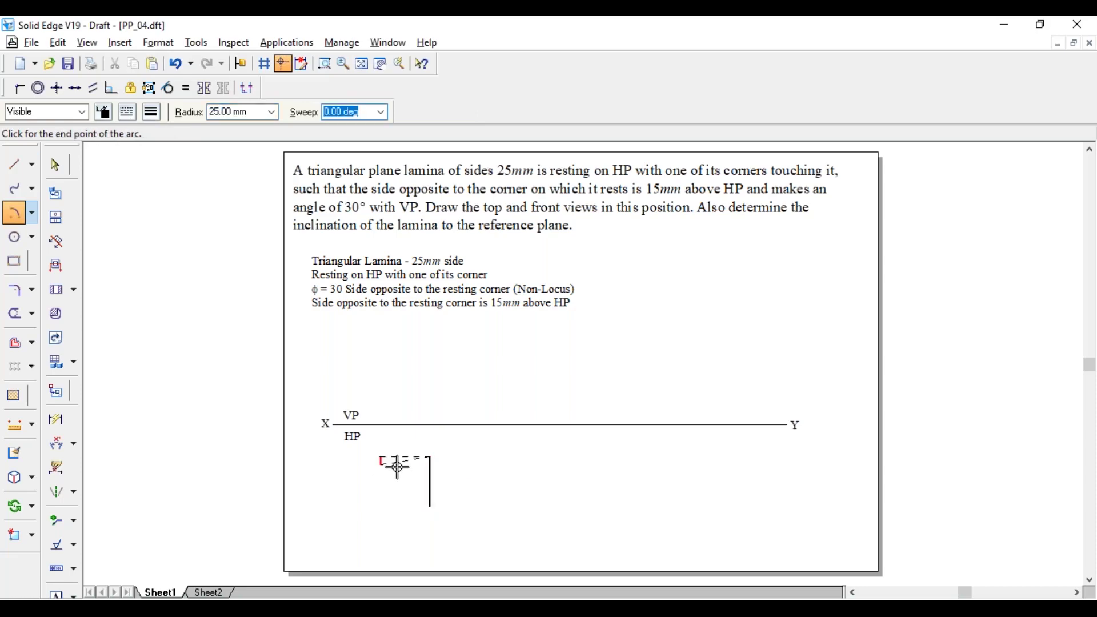
left_click(406, 495)
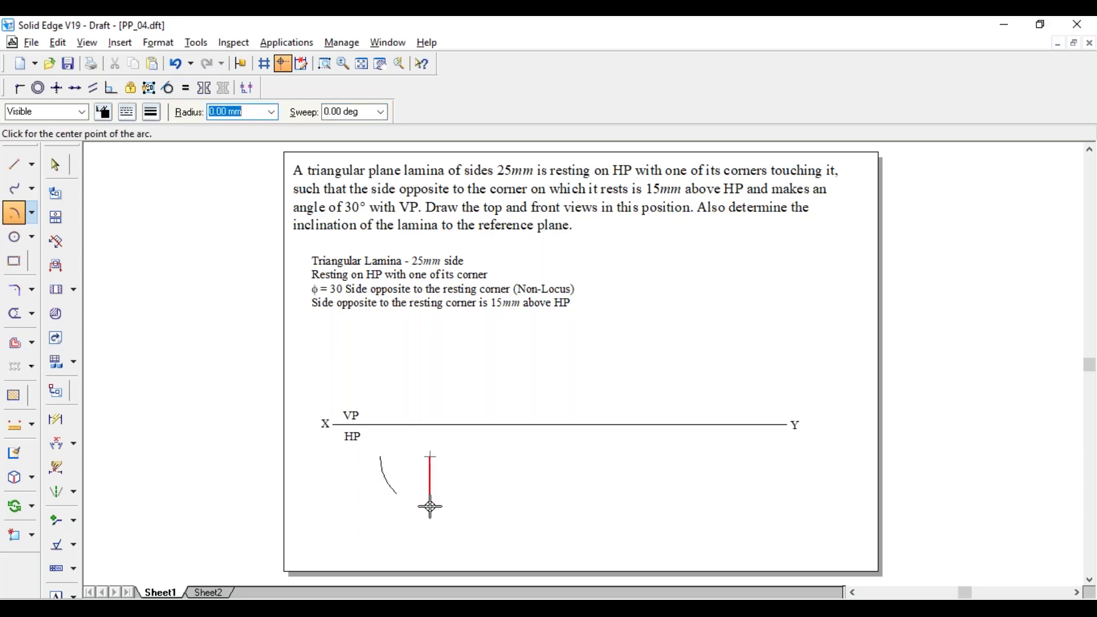
Draw a crossing 25 mm radius arc from the vertical side's lower end, and trim both arcs between the intersection and that side
type("25")
key("Tab")
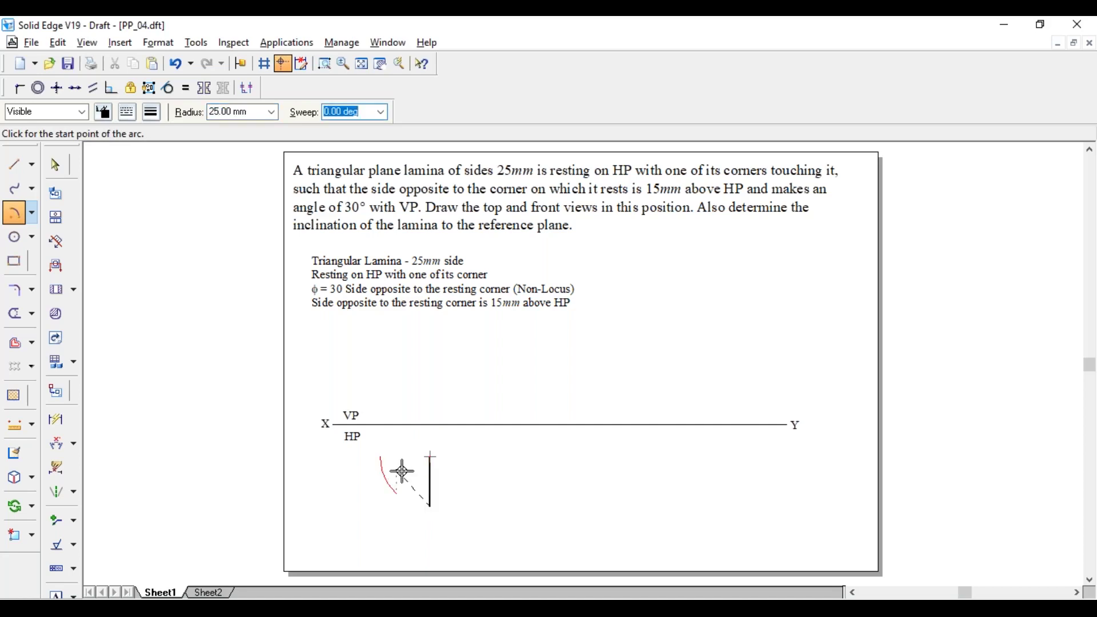
left_click(396, 470)
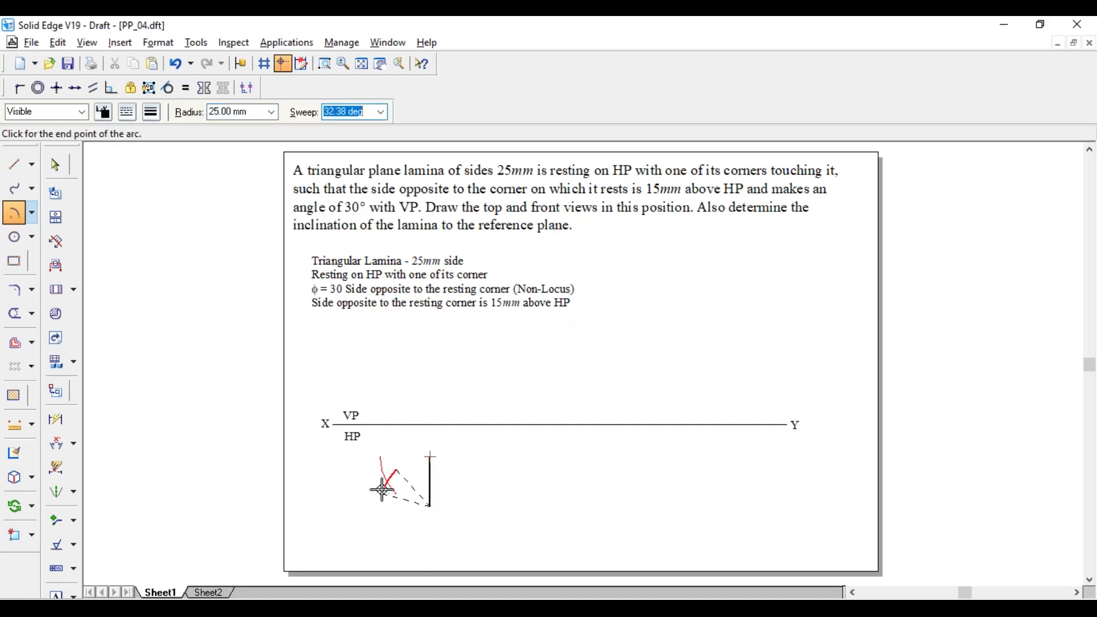
left_click(381, 490)
left_click(21, 315)
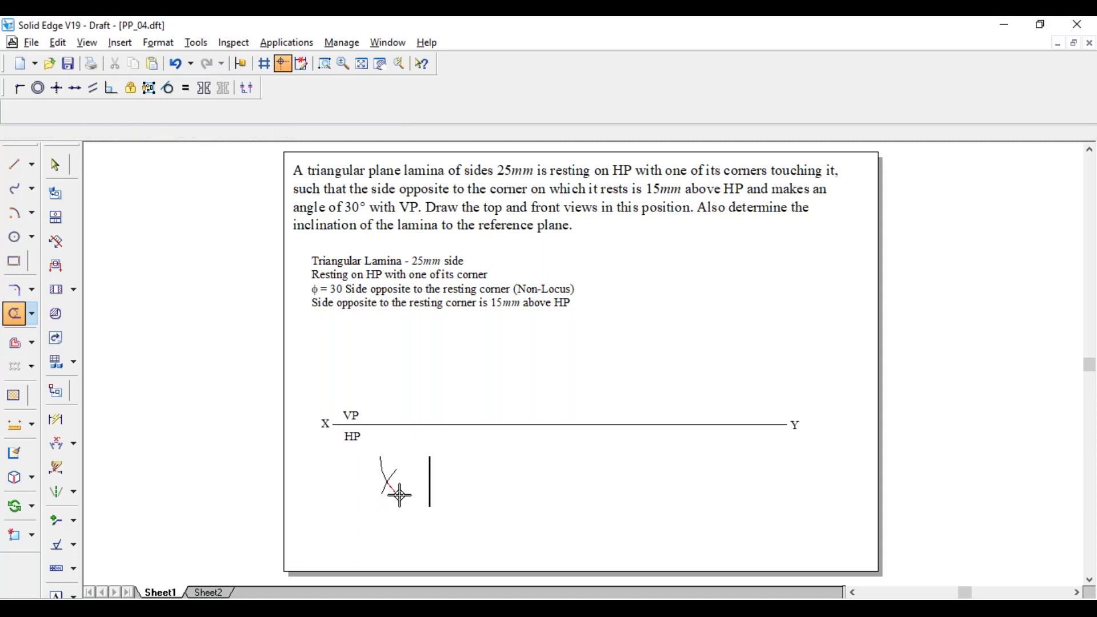
left_click_drag(396, 491, 383, 468)
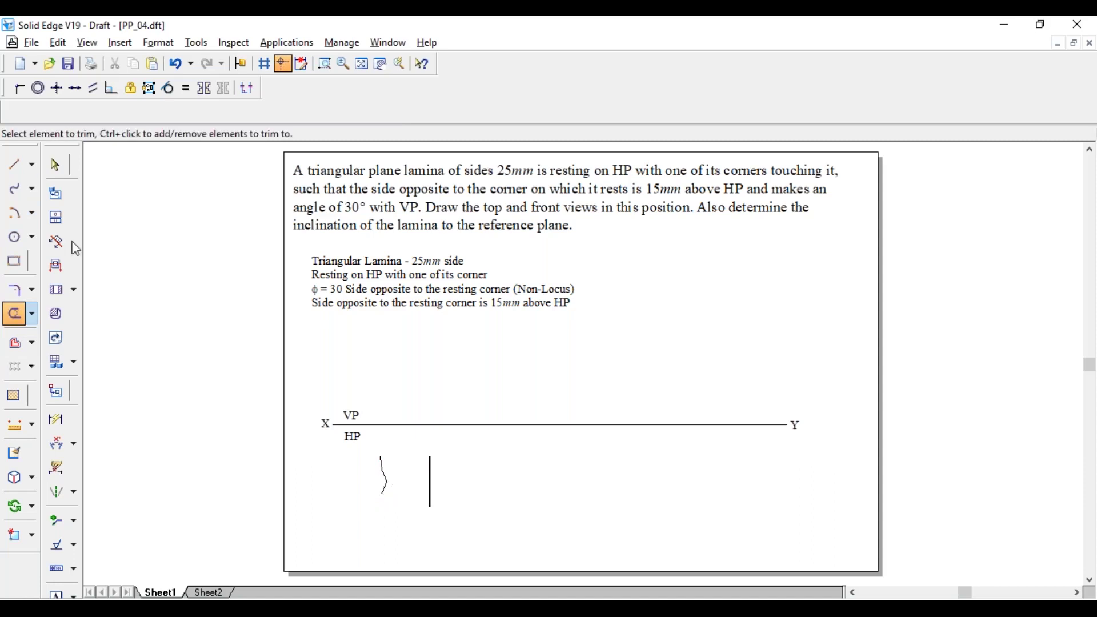
Complete the triangle with two lines joining the vertical side's ends to the arc intersection, and remove the construction arcs
left_click(21, 164)
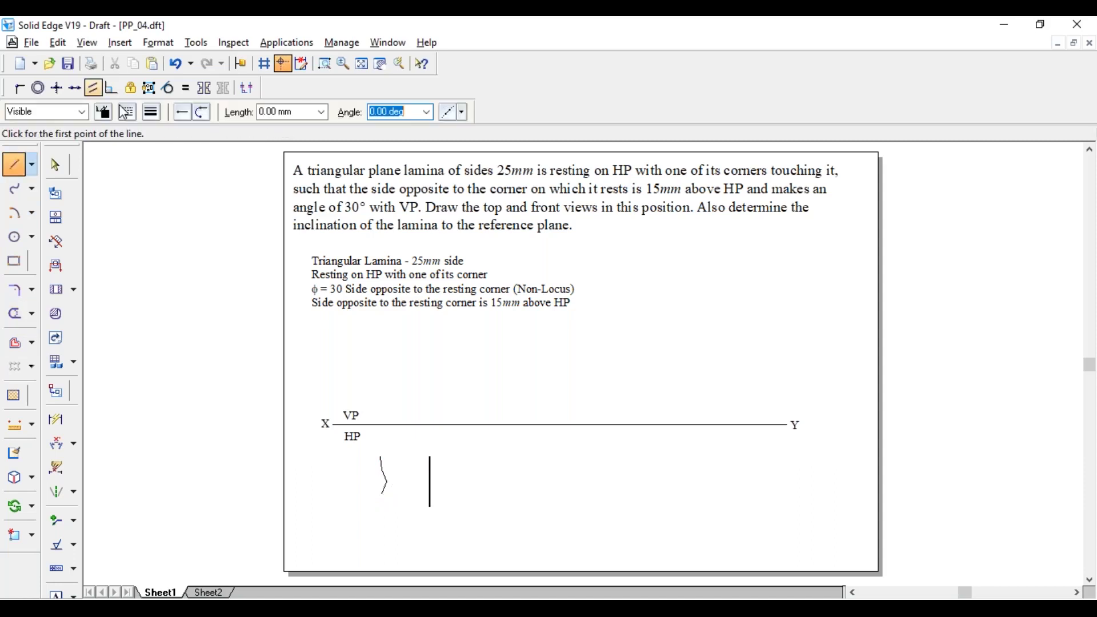
left_click(125, 112)
left_click(383, 493)
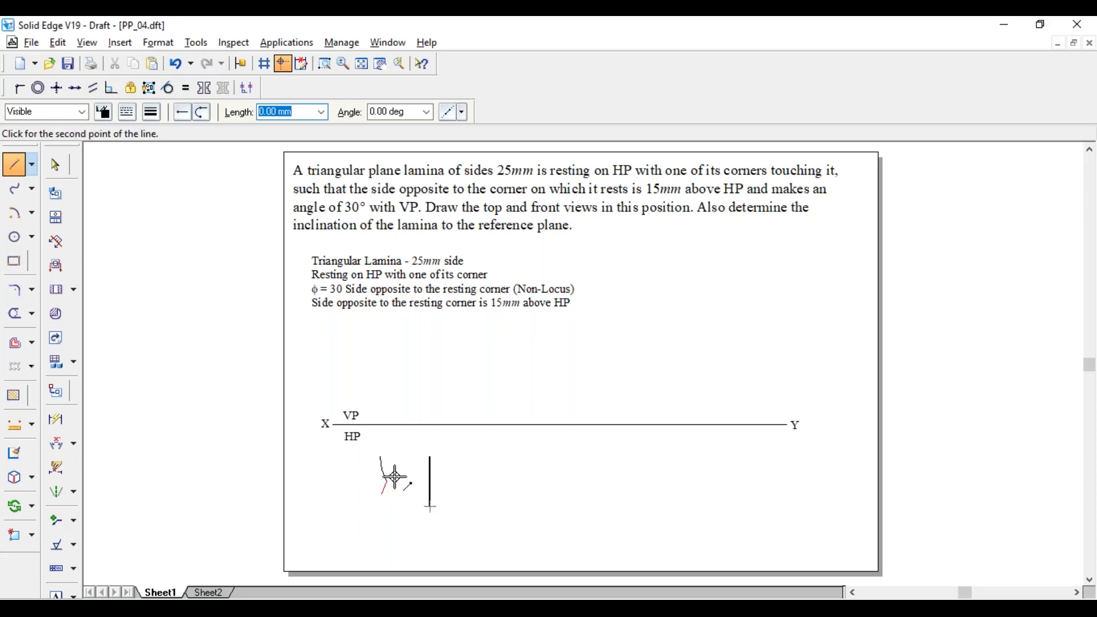
left_click(431, 453)
left_click(386, 480)
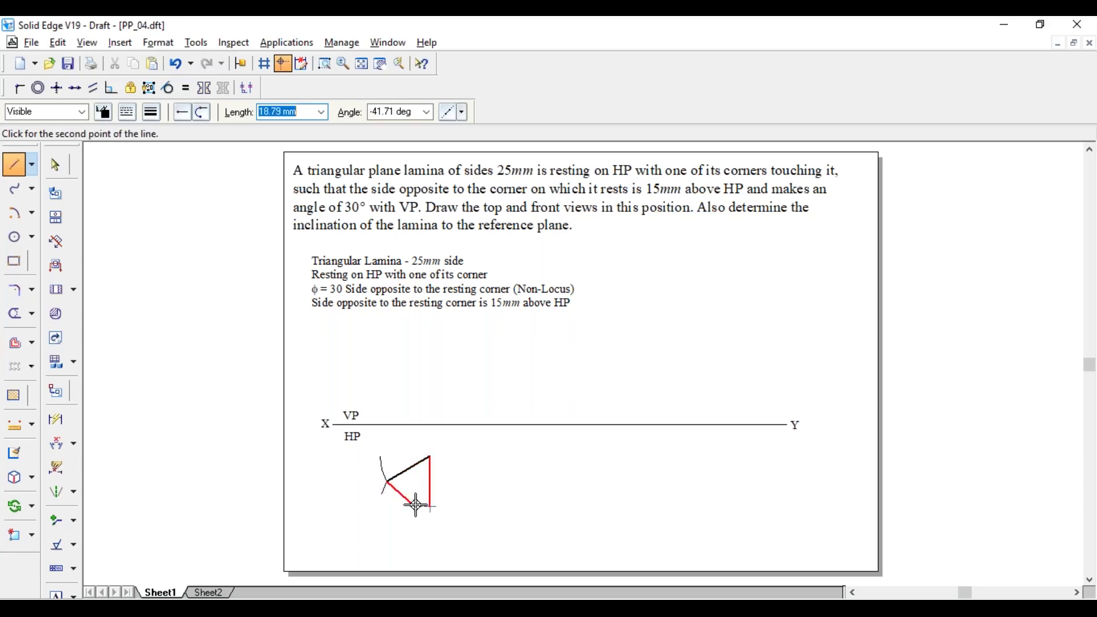
left_click(430, 506)
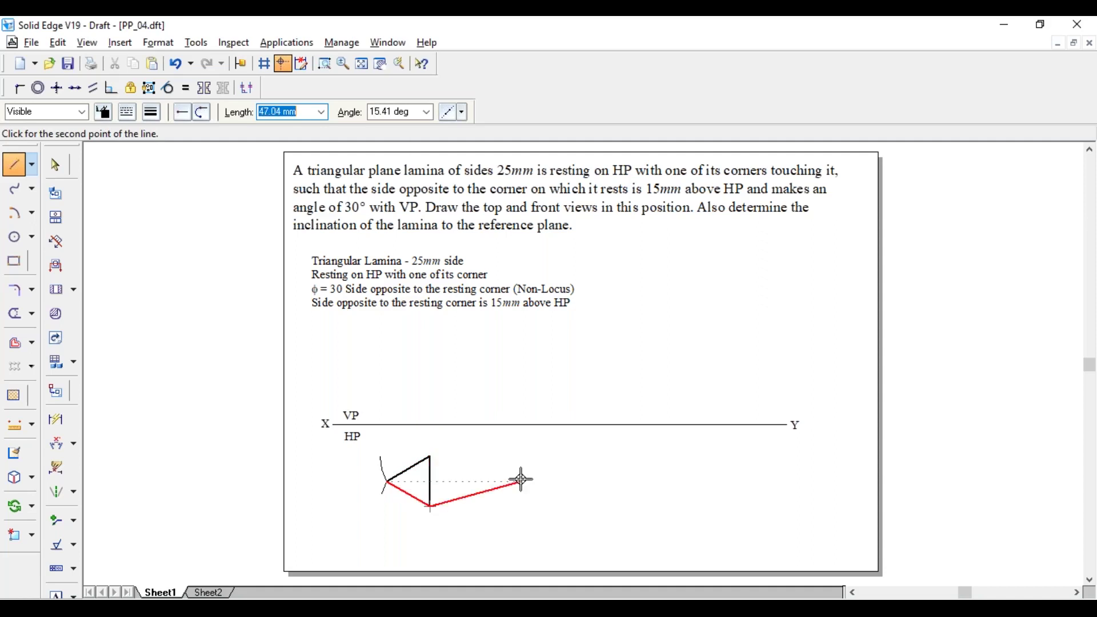
key("Escape")
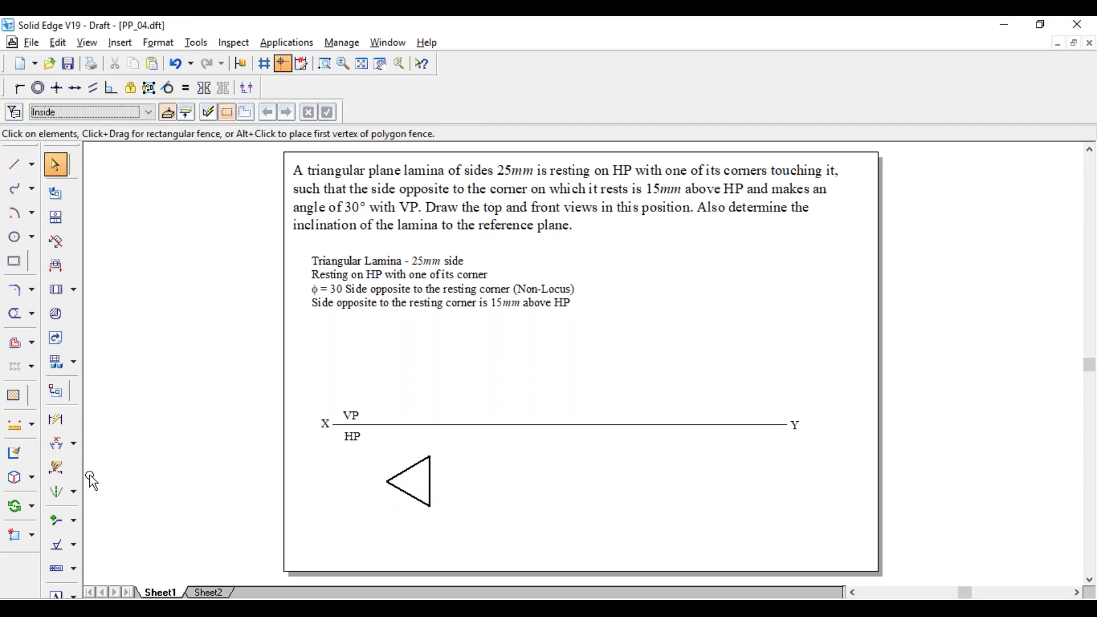
Dimension the triangle's lower sloping side, placing the dimension below it
left_click(55, 420)
left_click(409, 495)
left_click(400, 507)
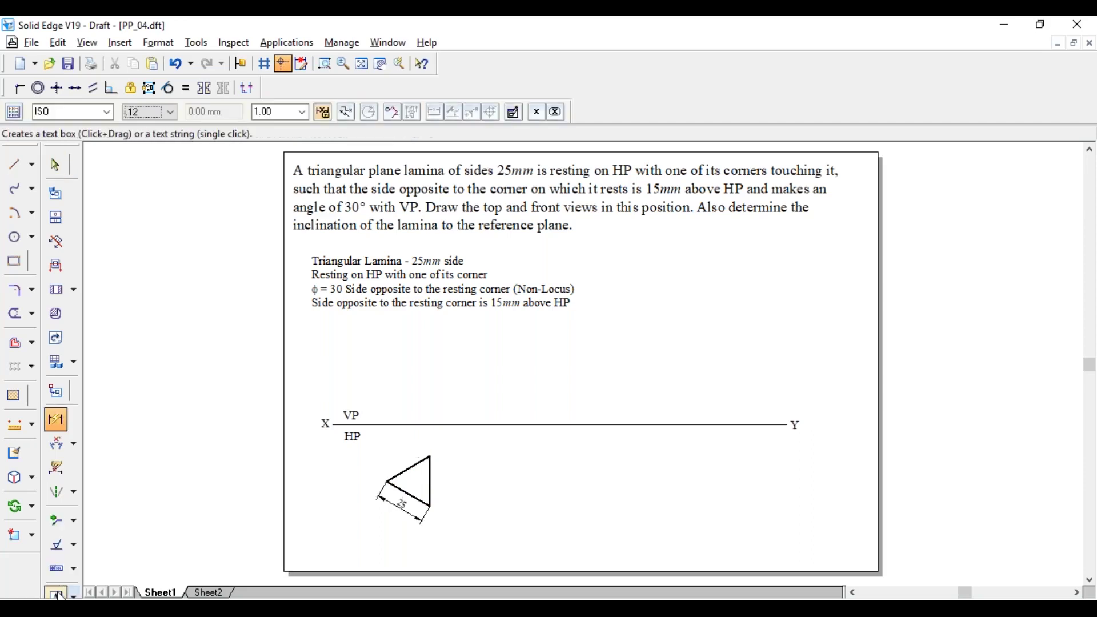
Label the triangle's corners a at the apex, b at the lower corner and c at the upper corner
left_click(57, 594)
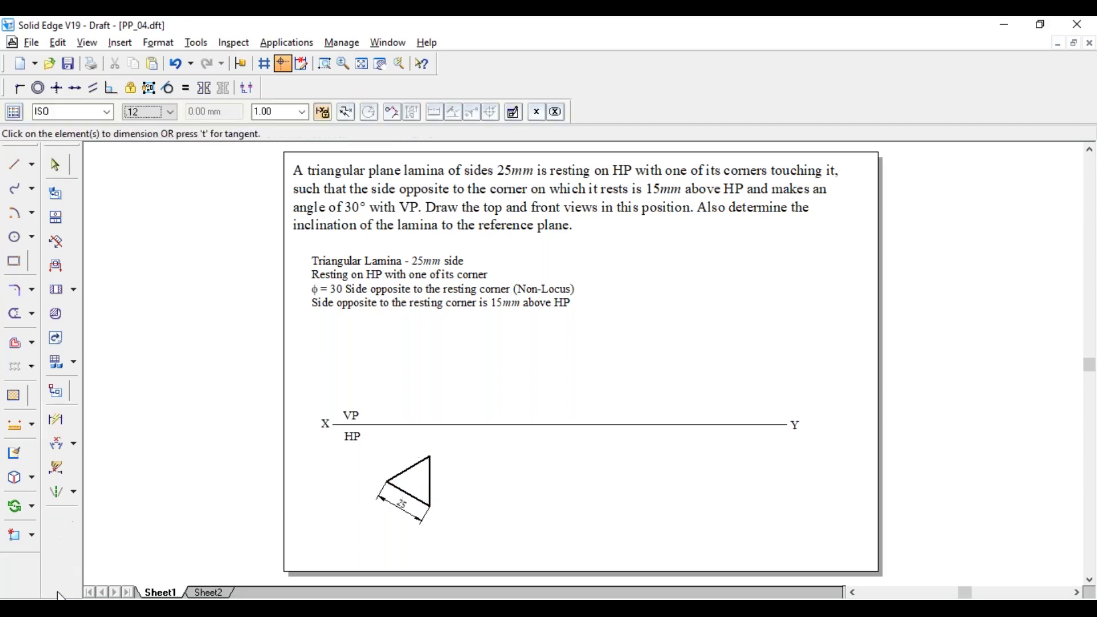
left_click(379, 474)
type("a")
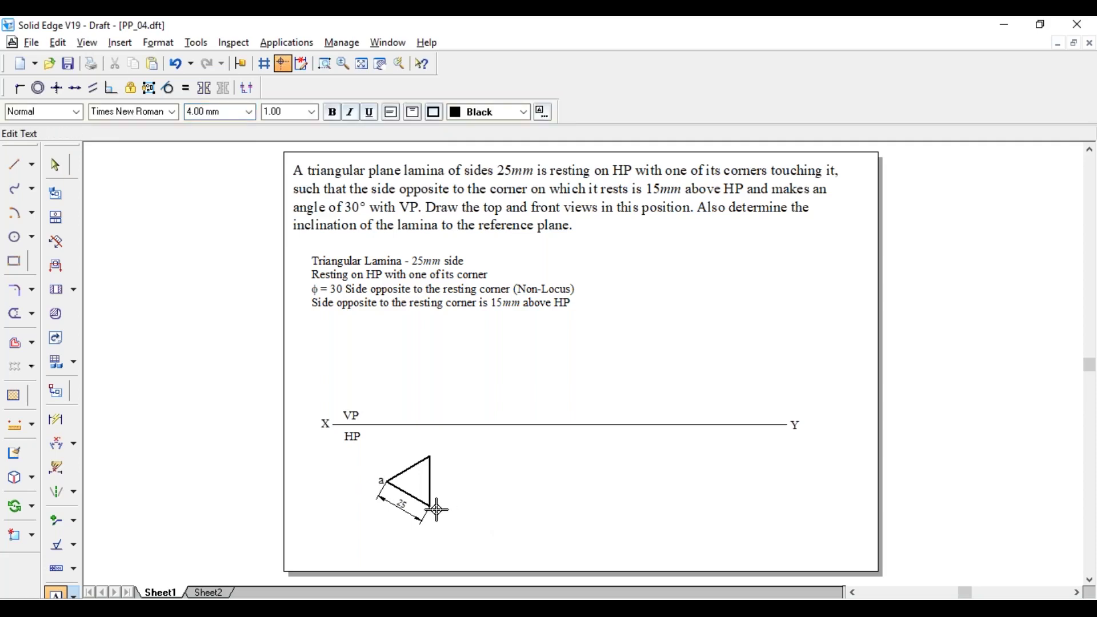
left_click(438, 510)
type("b")
left_click(432, 449)
left_click(432, 449)
type("c")
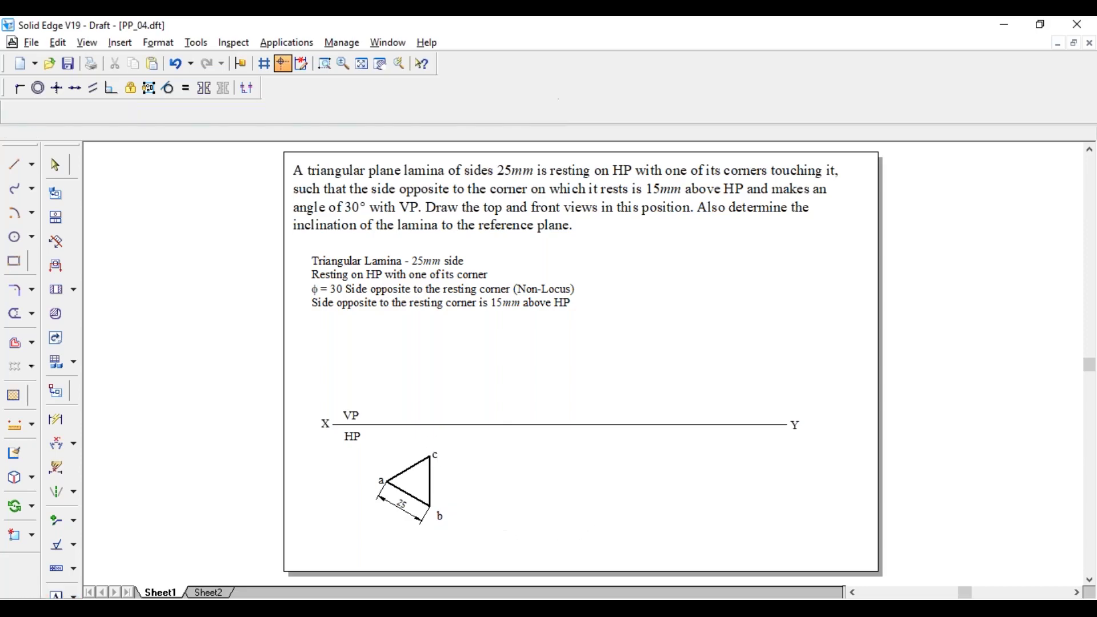
key("Escape")
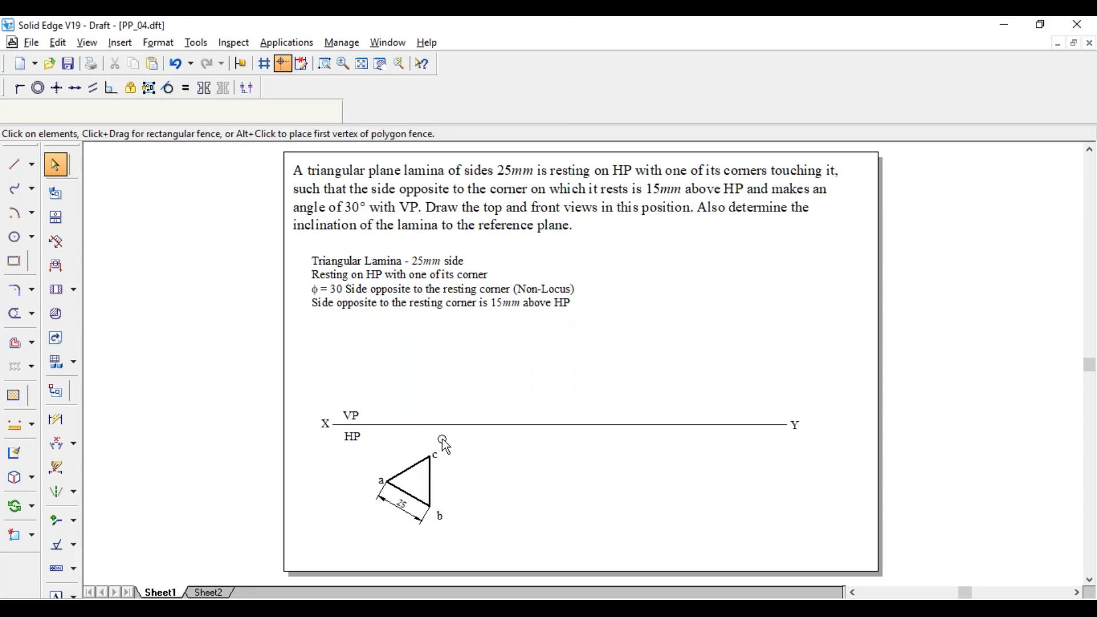
Reposition the c label just above its corner and the b label directly below its corner
left_click_drag(436, 455, 435, 449)
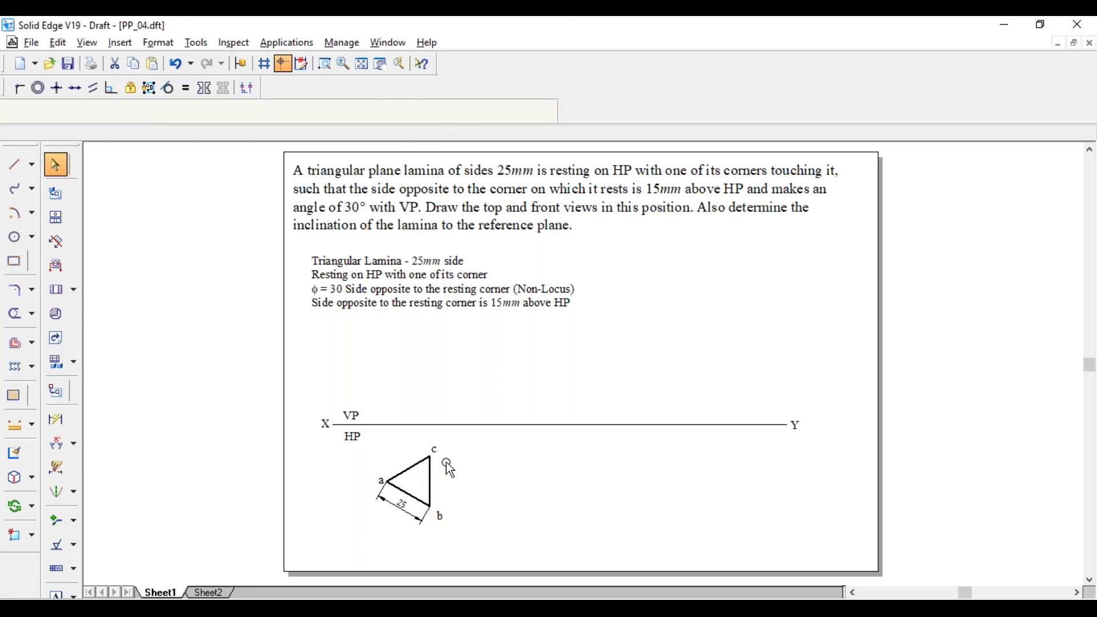
left_click(441, 516)
left_click_drag(443, 517, 442, 523)
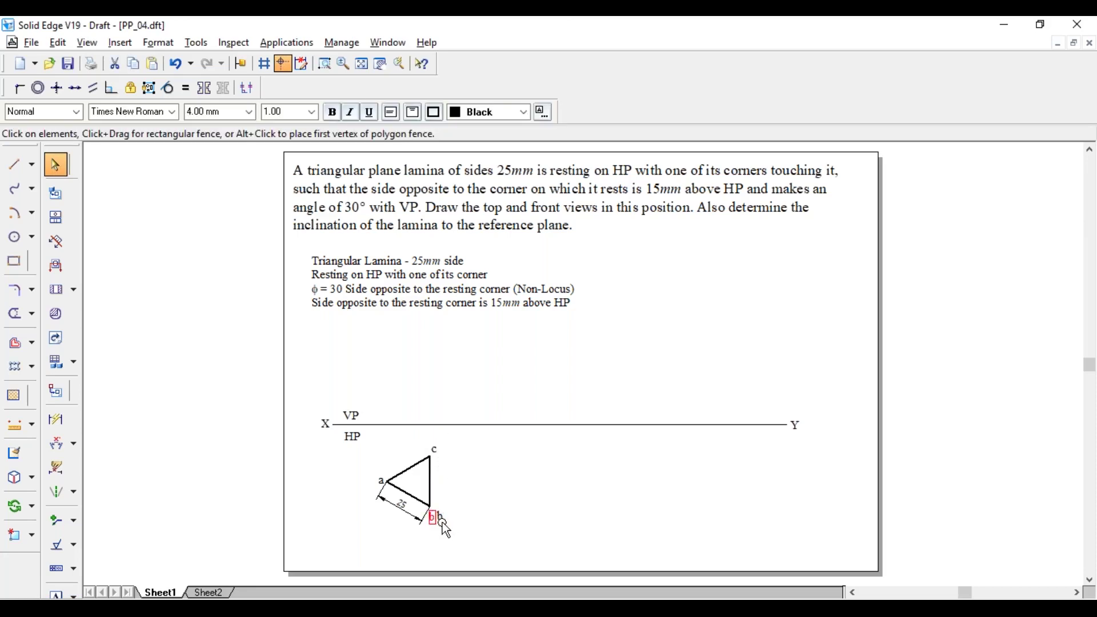
left_click(455, 489)
left_click(400, 425)
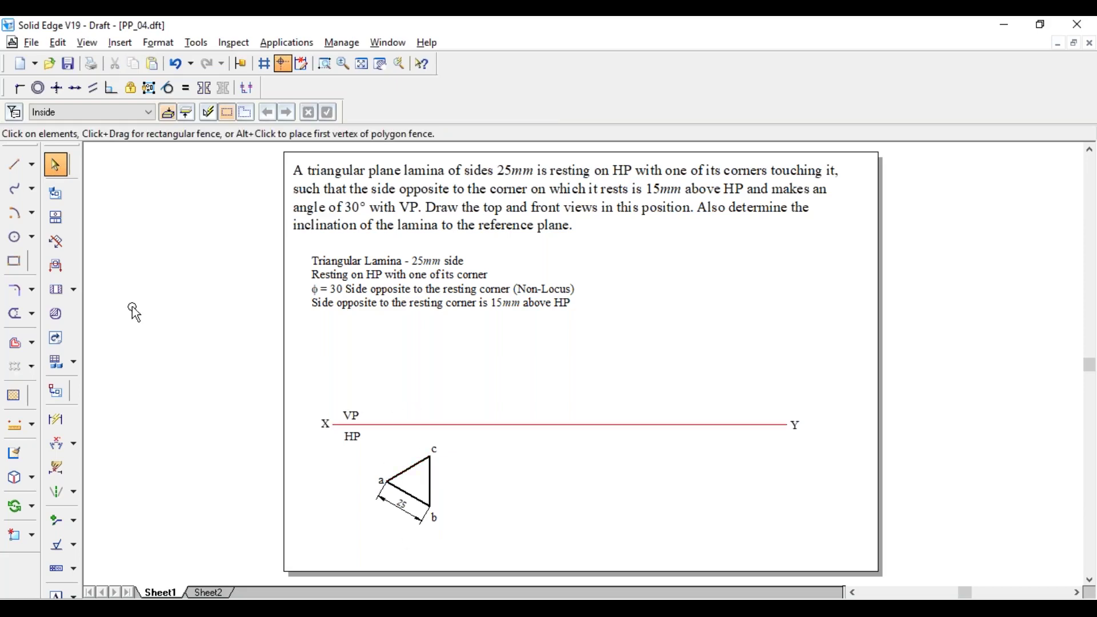
Draw 0.13 mm wide vertical projectors from the triangle's corners a and c up to the XY line
left_click(16, 165)
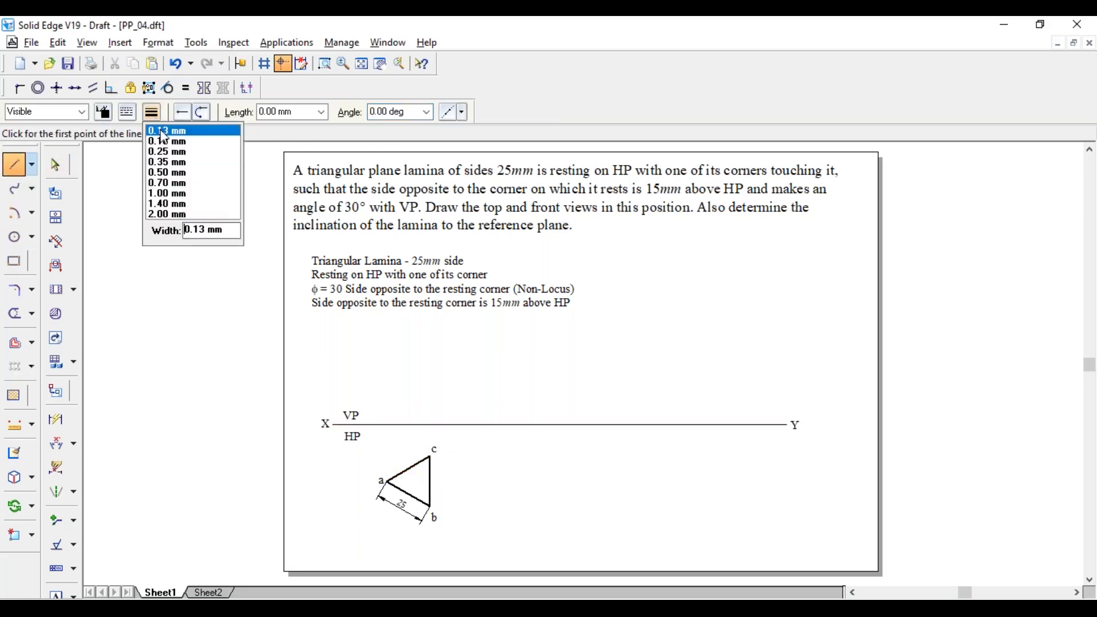
left_click(387, 481)
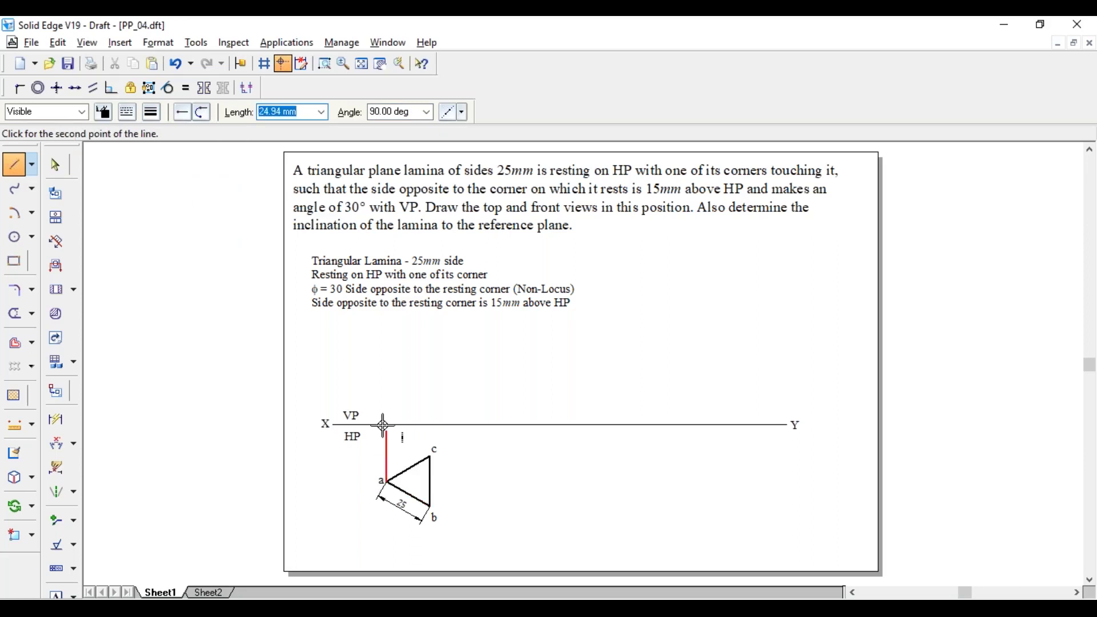
left_click(387, 425)
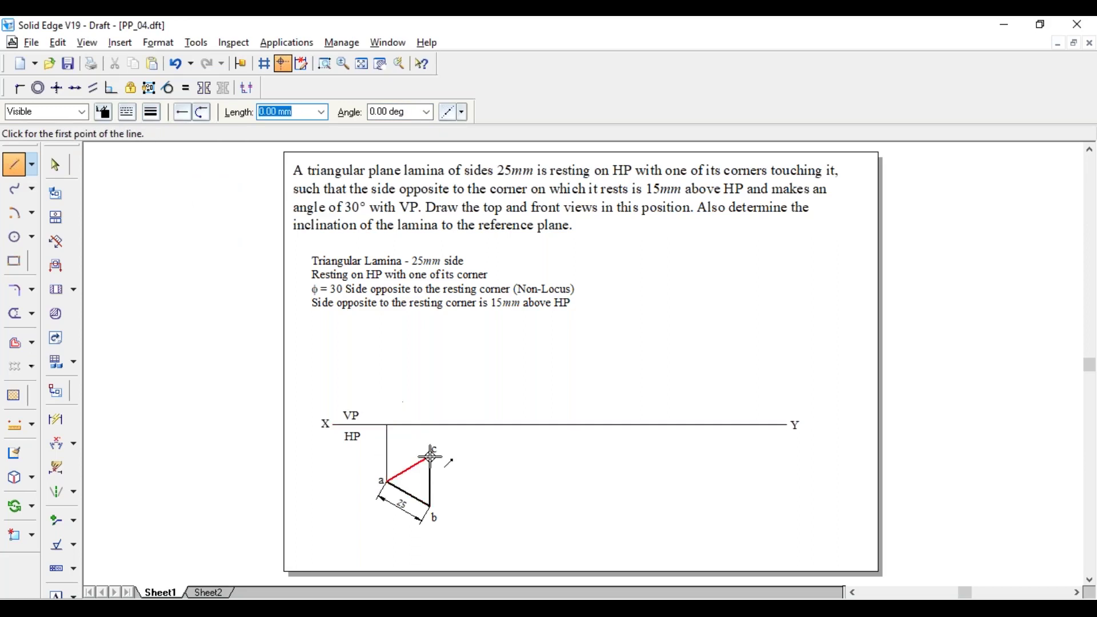
left_click(431, 455)
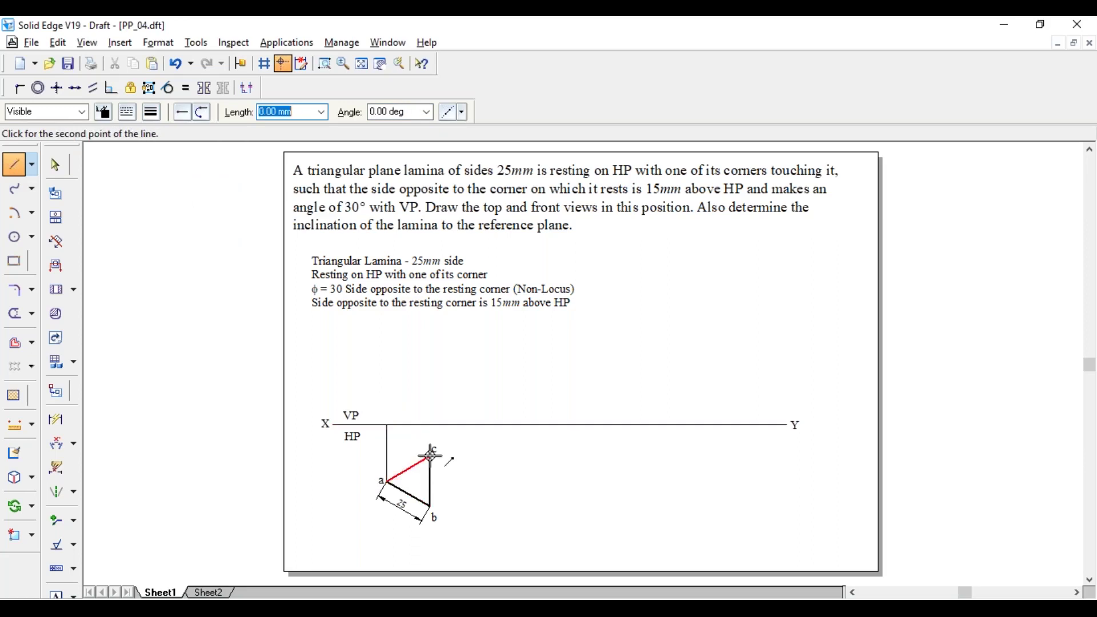
left_click(429, 425)
right_click(350, 417)
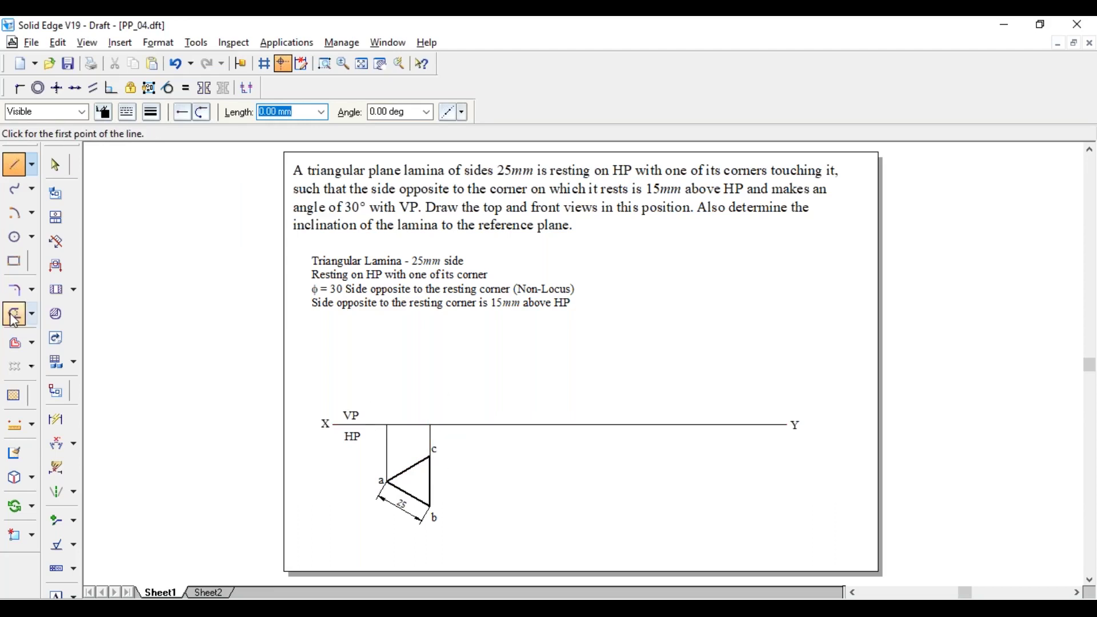
Switch to a thicker line width and draw the front-view edge along XY between the two projectors
left_click(153, 113)
left_click(182, 172)
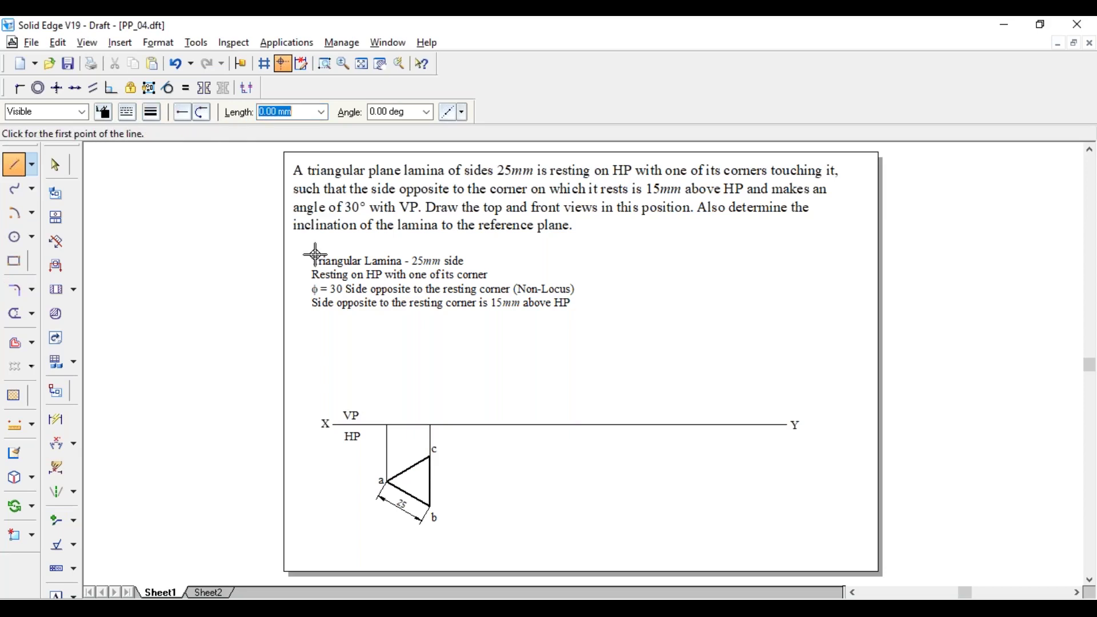
left_click(388, 425)
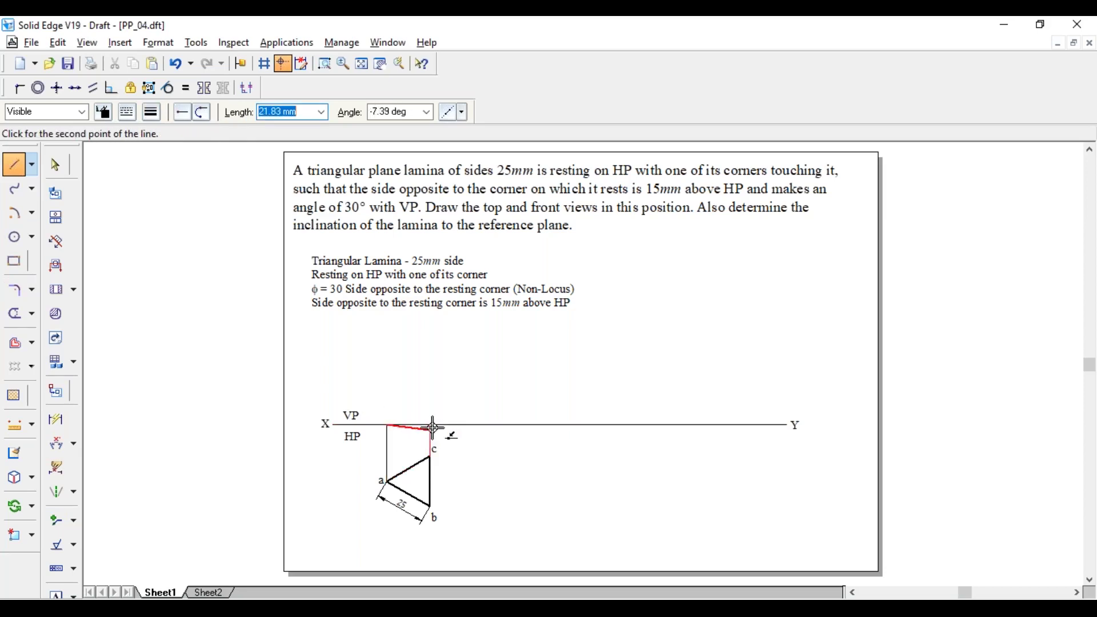
left_click(432, 425)
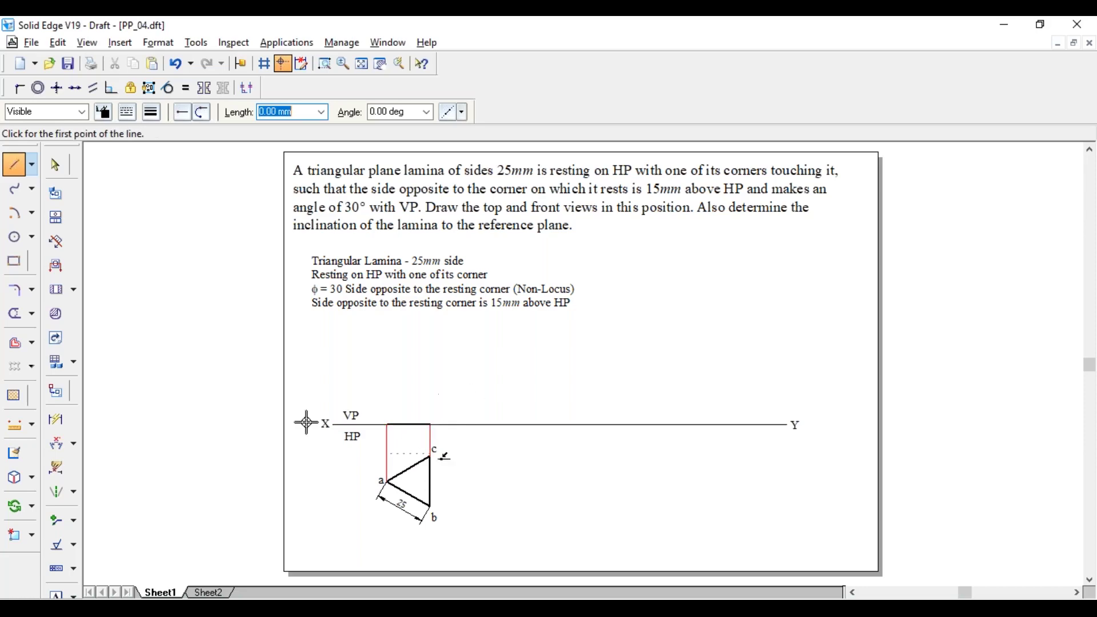
Label the front-view edge's ends a' above corner a and b'(c') above corners b and c
left_click(56, 595)
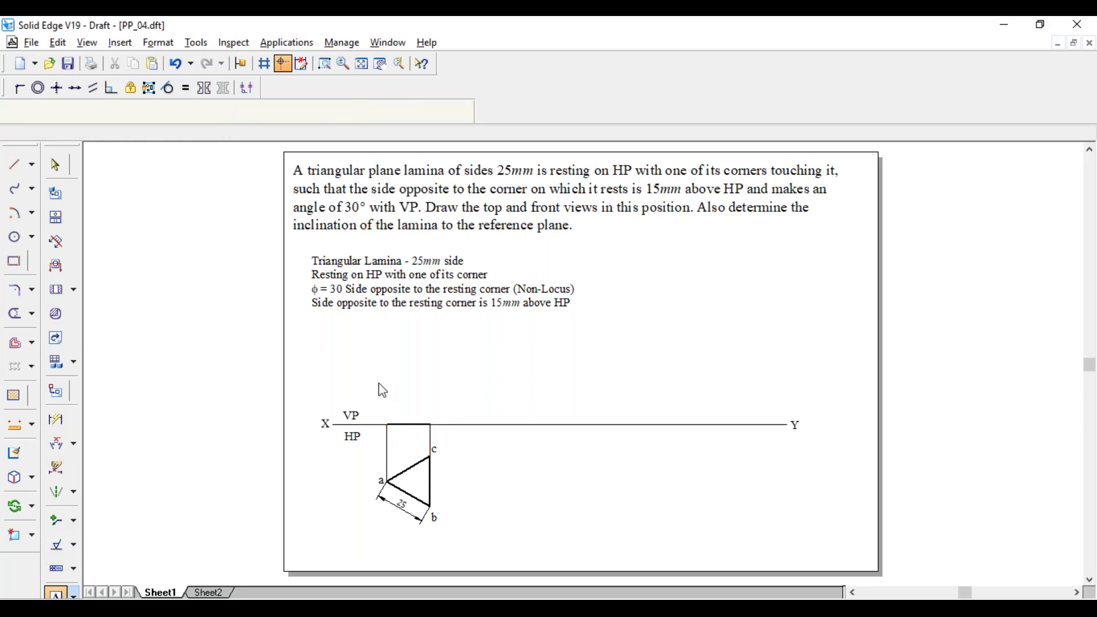
left_click(380, 412)
type("a'")
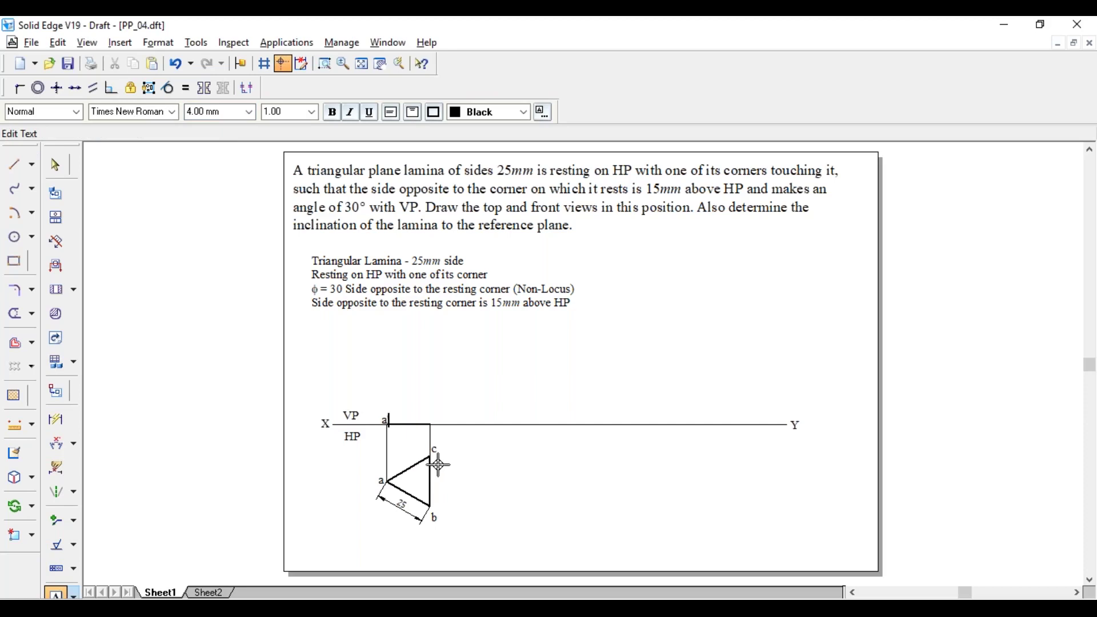
left_click(425, 412)
type("b'(c')")
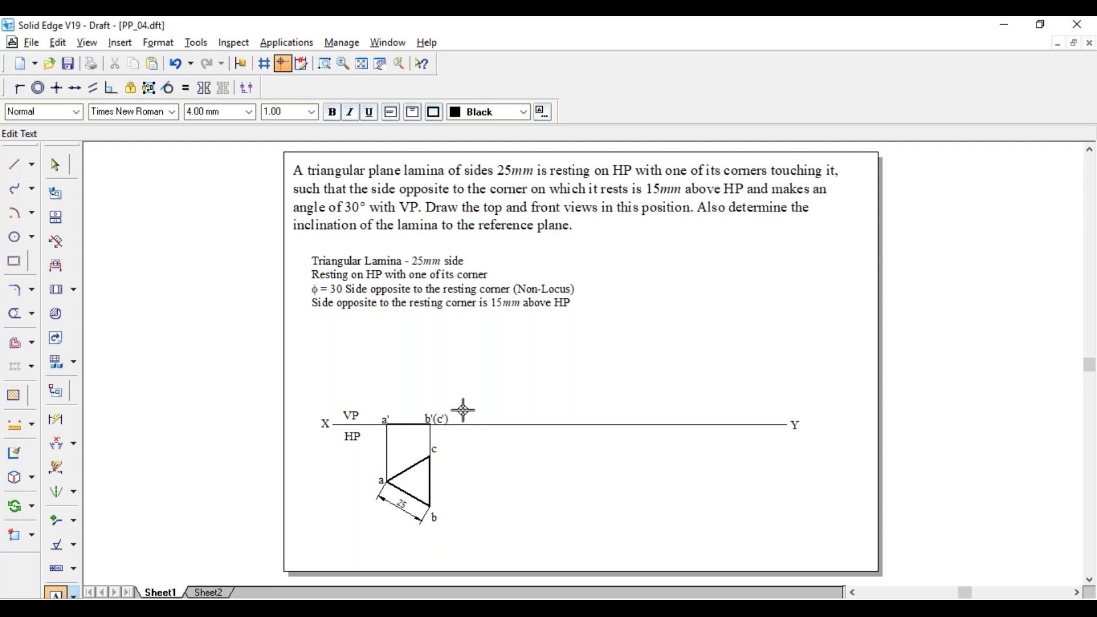
key("Escape")
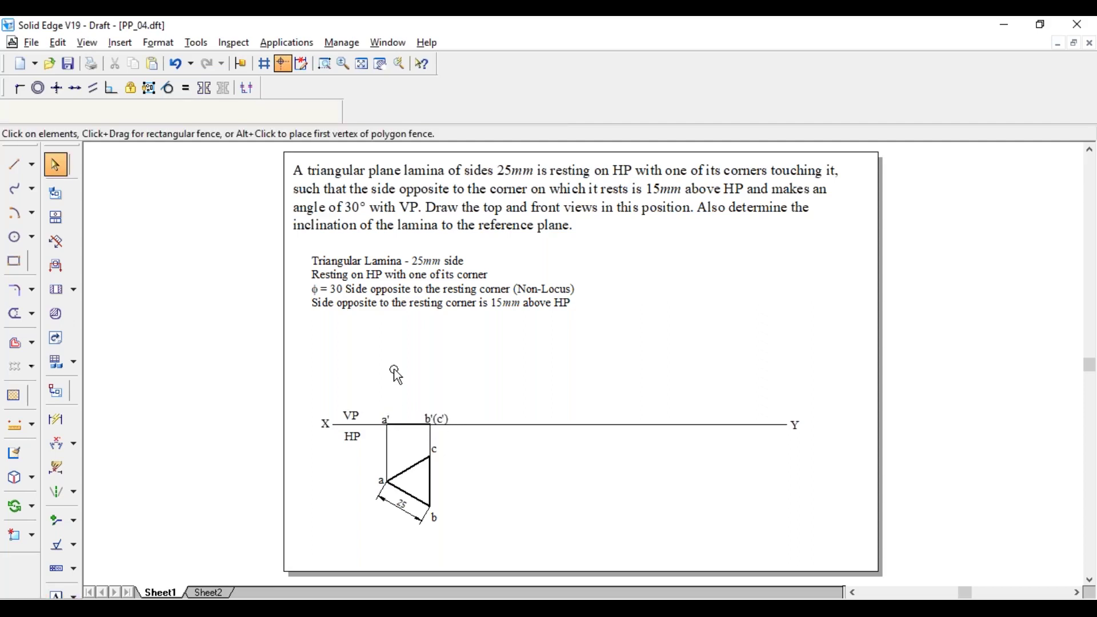
Reposition the a' and b'(c') labels clear of the XY line, just above their points
left_click_drag(386, 419, 423, 389)
left_click(432, 400)
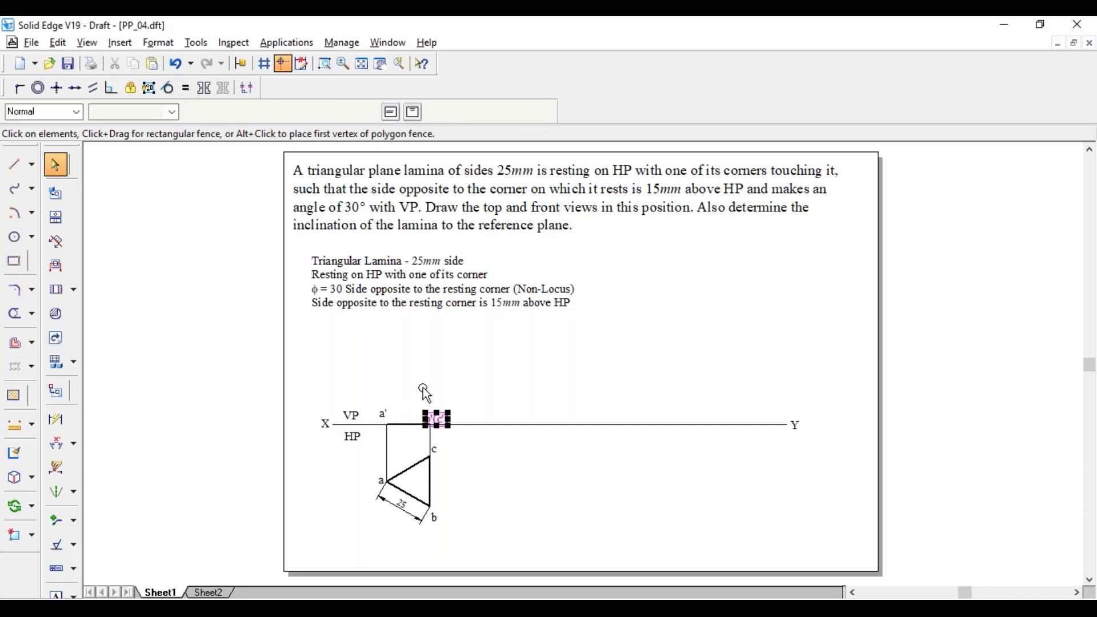
left_click(463, 385)
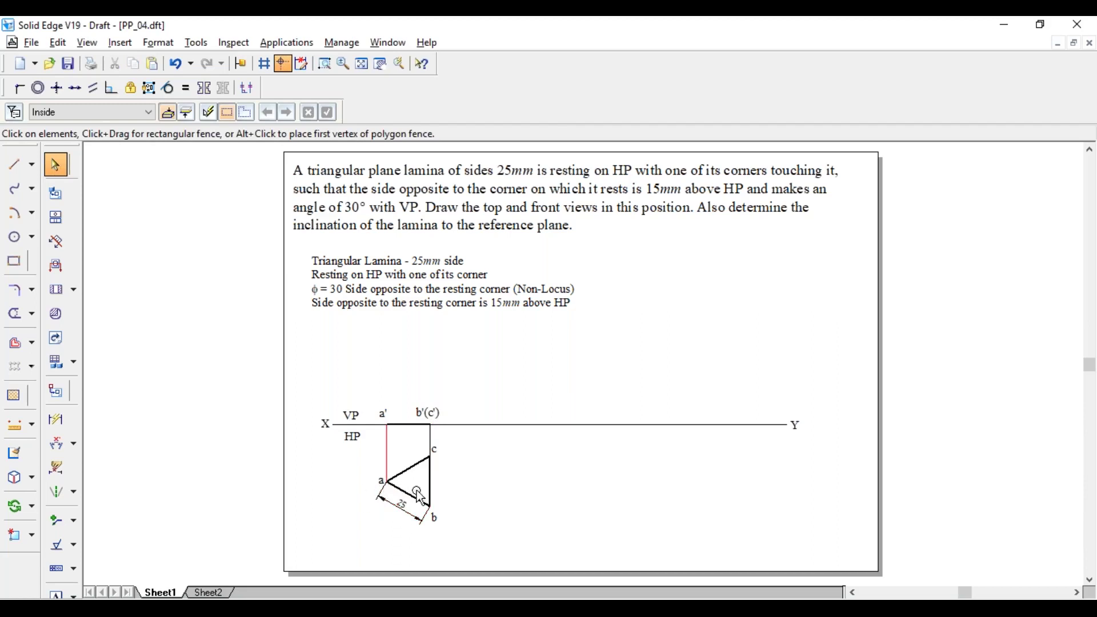
left_click(397, 477)
left_click(511, 424)
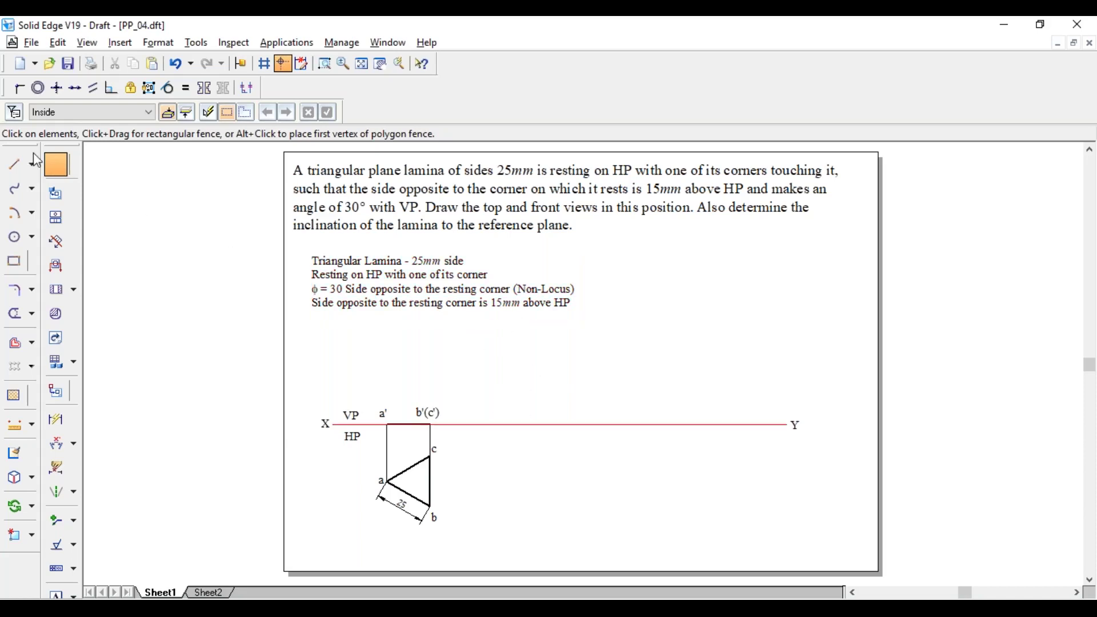
Draw a horizontal line about 146 mm long above XY, starting just past the first front view, and give it a thin line width
left_click(20, 162)
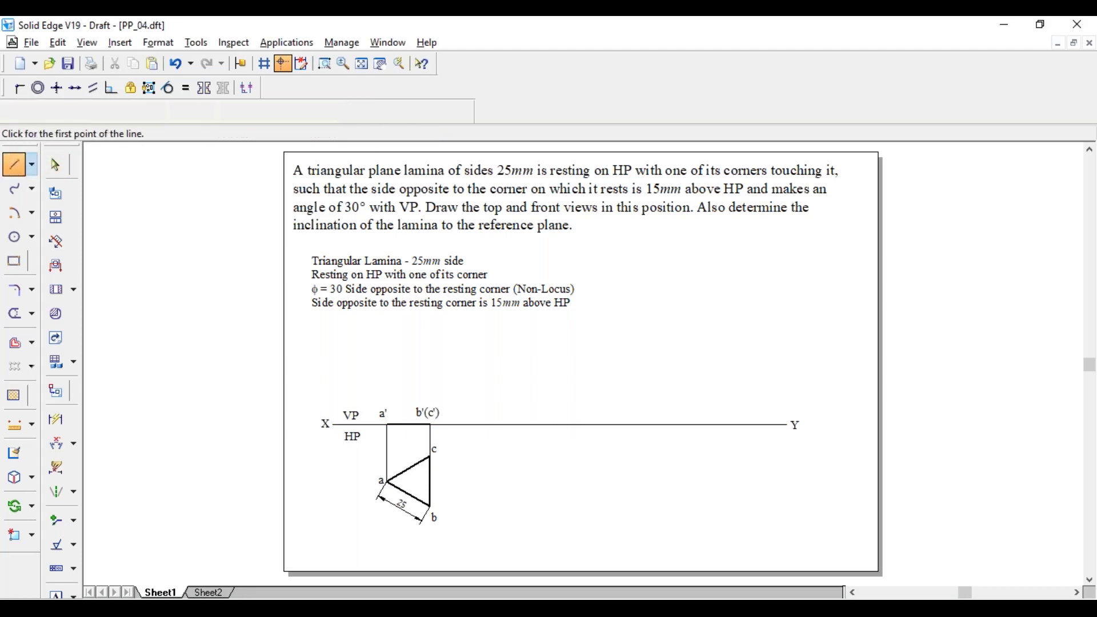
left_click(462, 386)
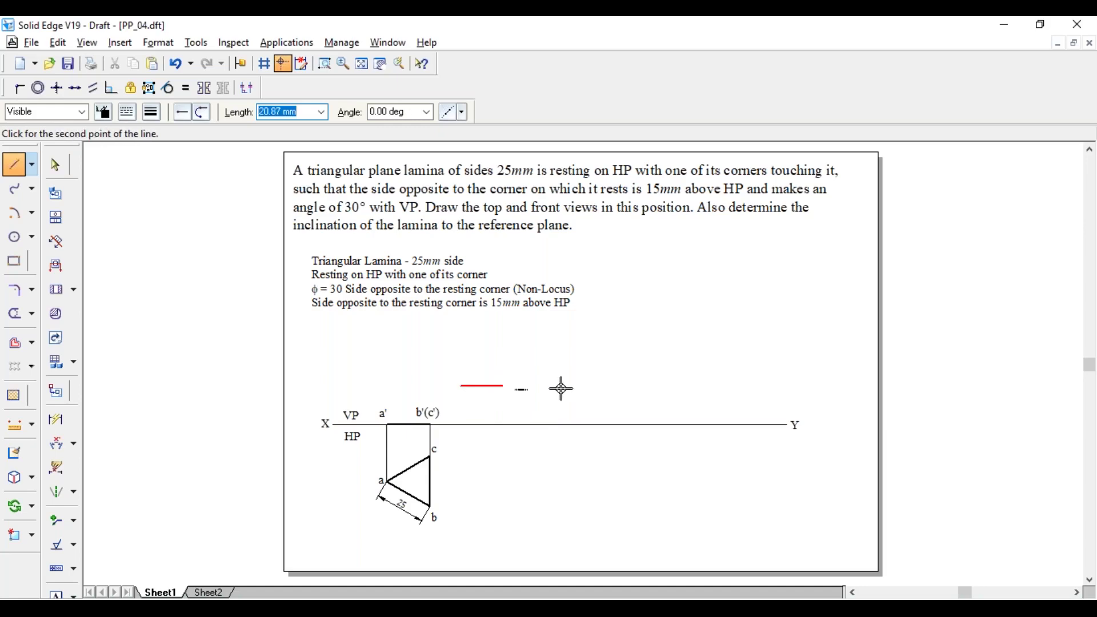
left_click(753, 387)
key("Escape")
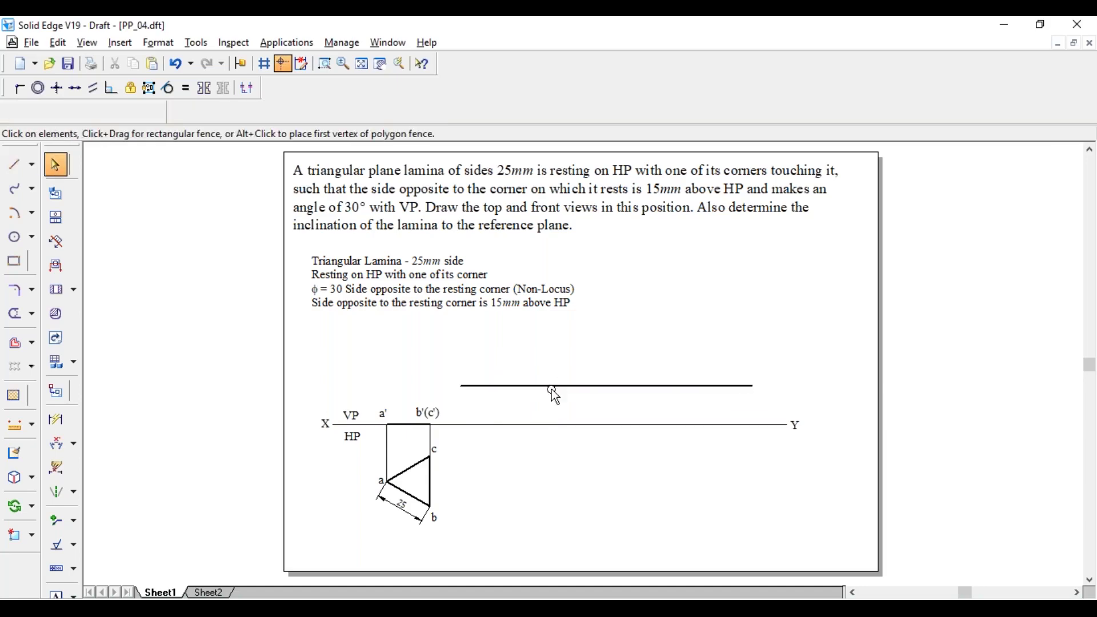
left_click(551, 388)
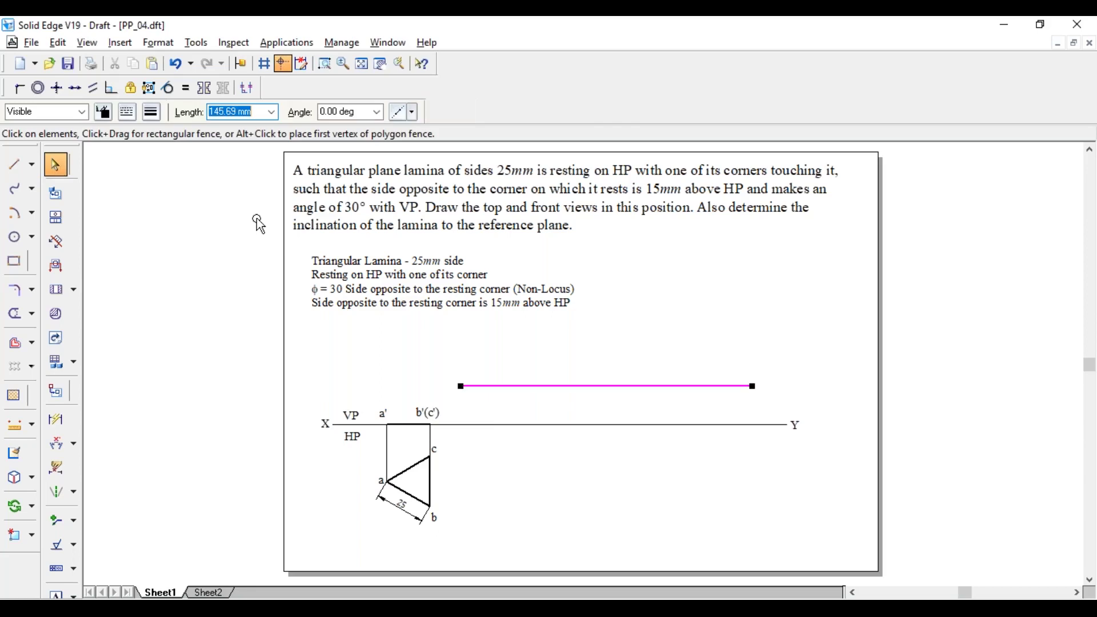
left_click(152, 112)
left_click(179, 150)
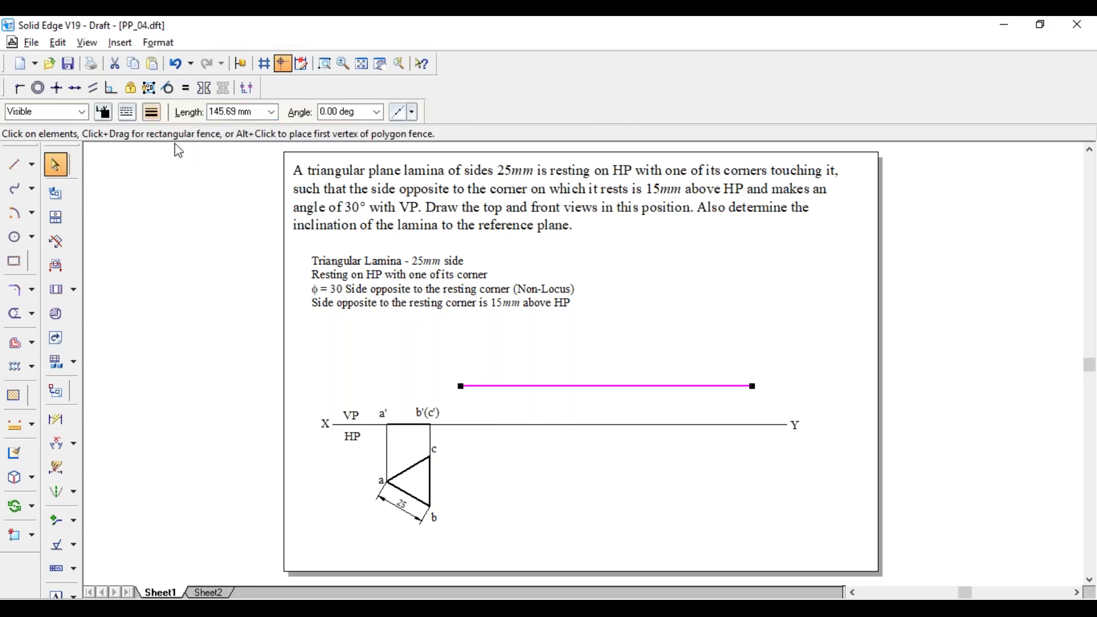
Dimension the horizontal line 15 mm above XY, then dimension the length of the first front-view edge above its labels
left_click(55, 421)
left_click(60, 427)
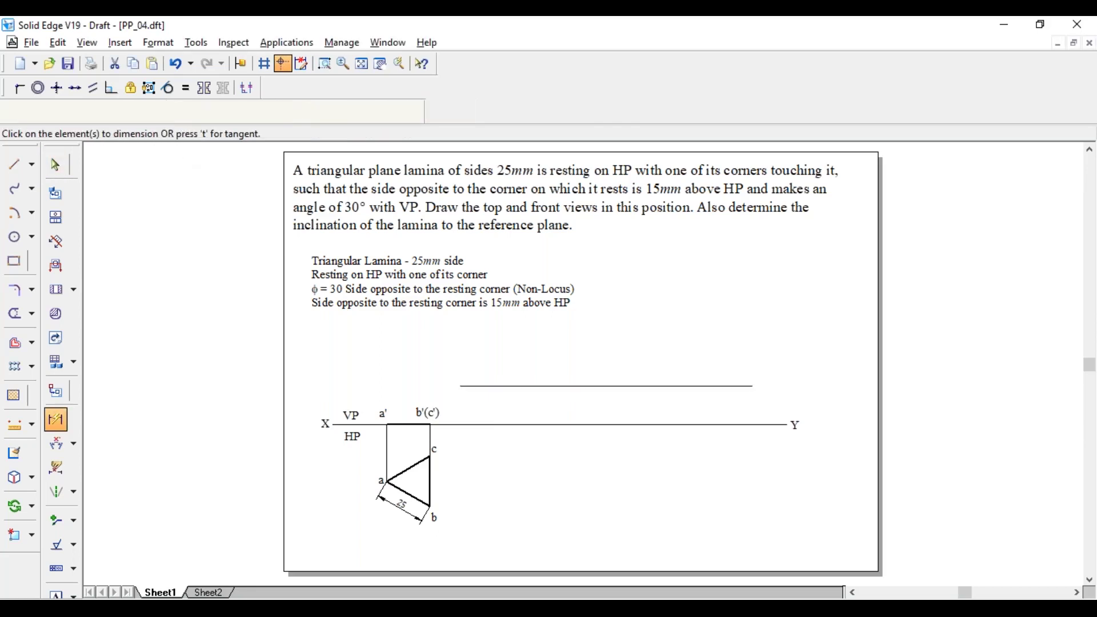
left_click(485, 424)
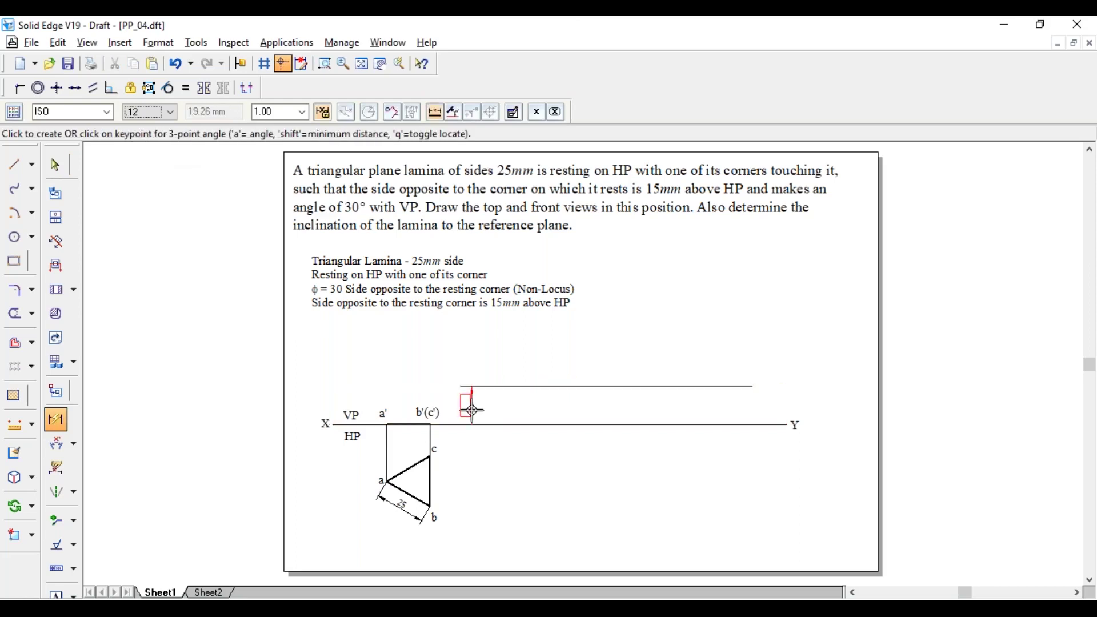
left_click(472, 410)
key("Return")
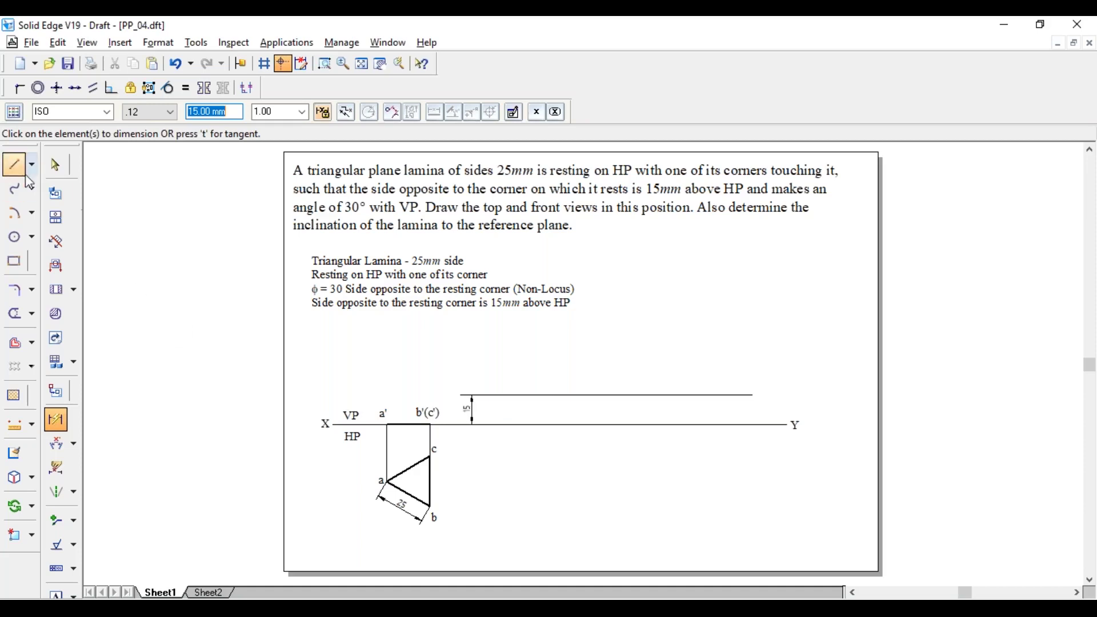
left_click(409, 424)
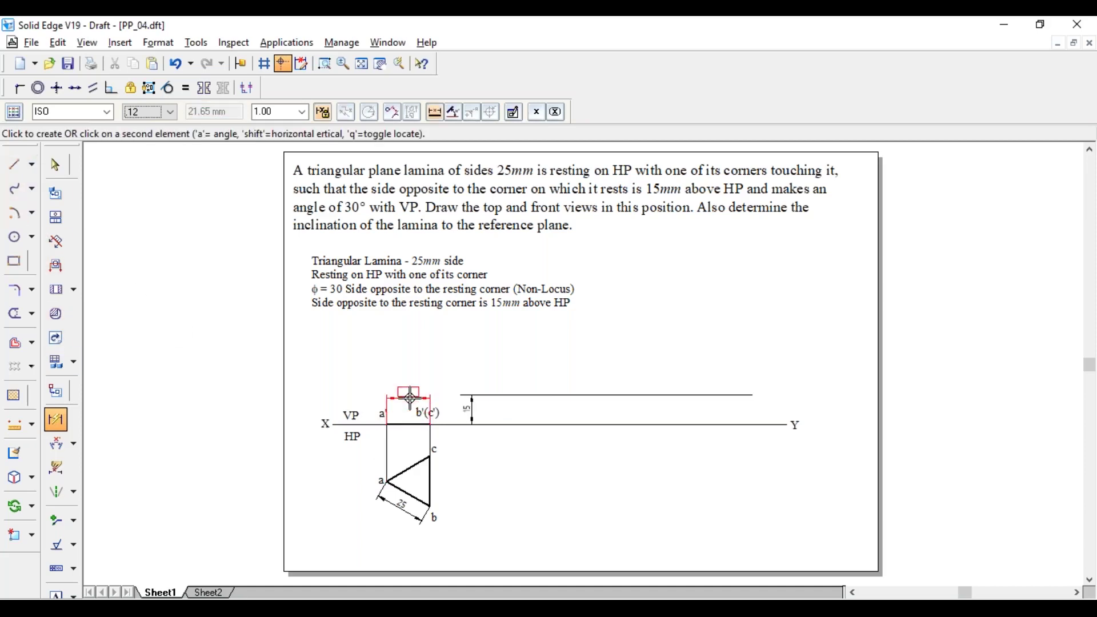
left_click(428, 400)
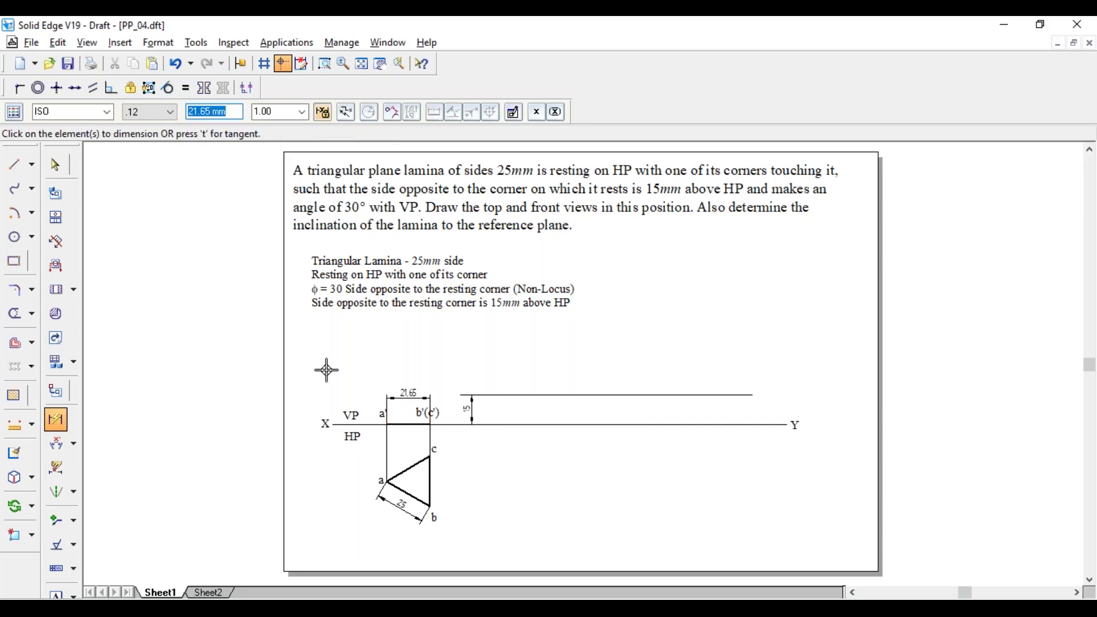
Draw a 21.65 mm radius arc centred on XY across the 15 mm high line, and trim the part below that line
left_click(14, 216)
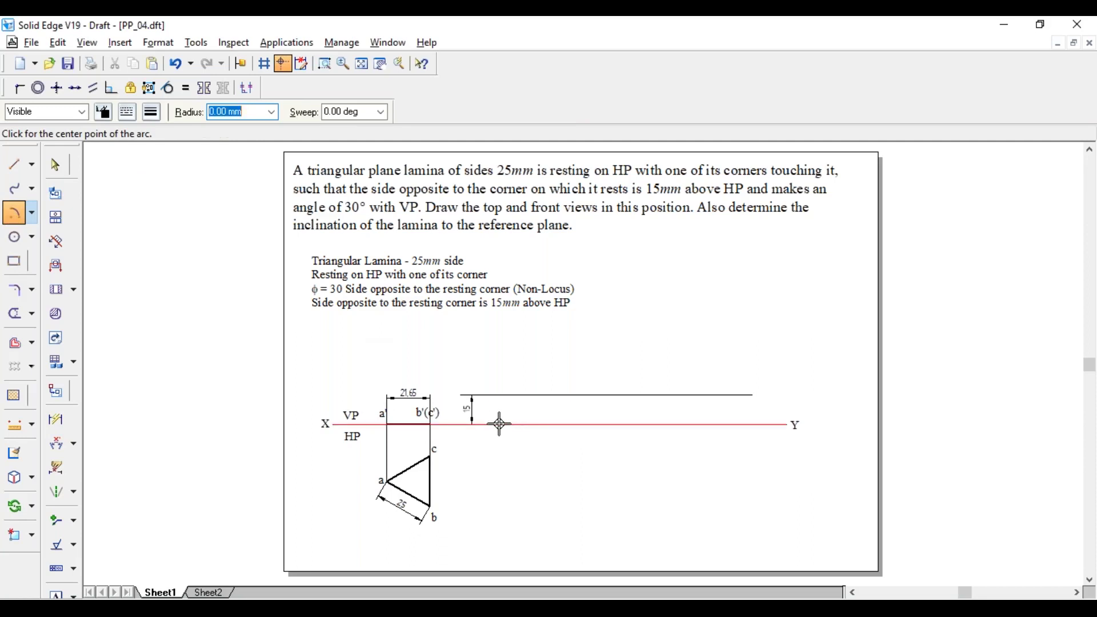
left_click(499, 424)
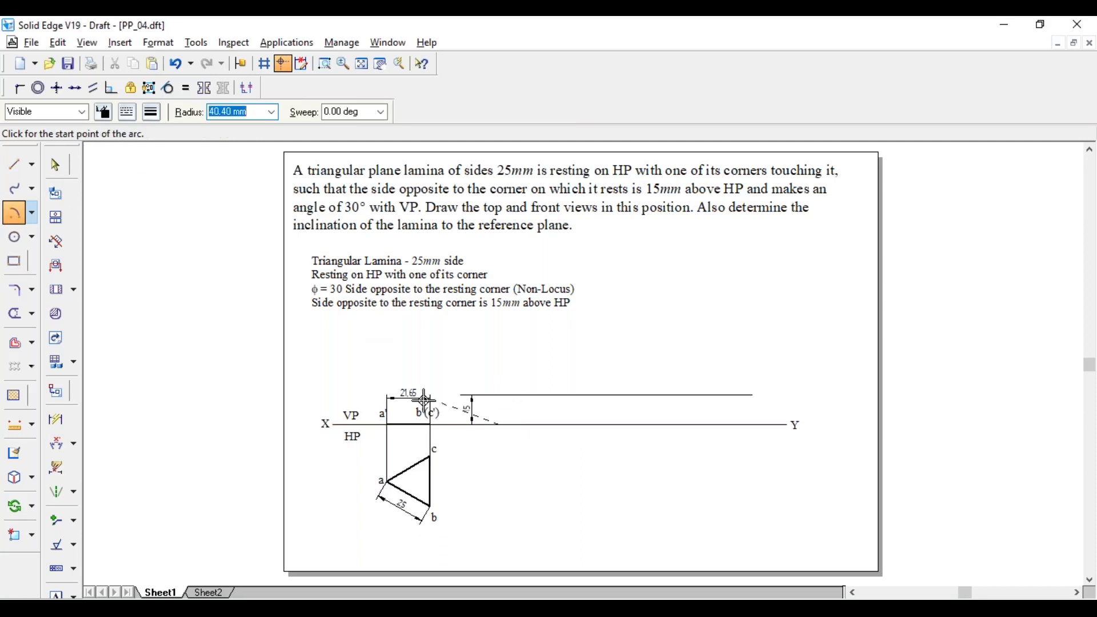
type("21.65")
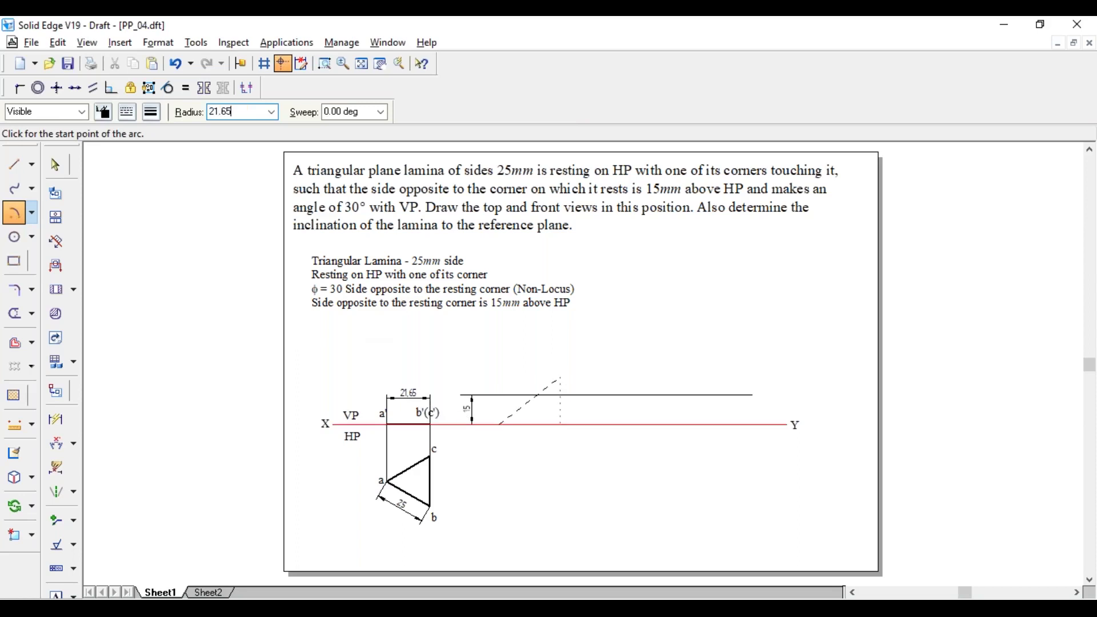
key("Return")
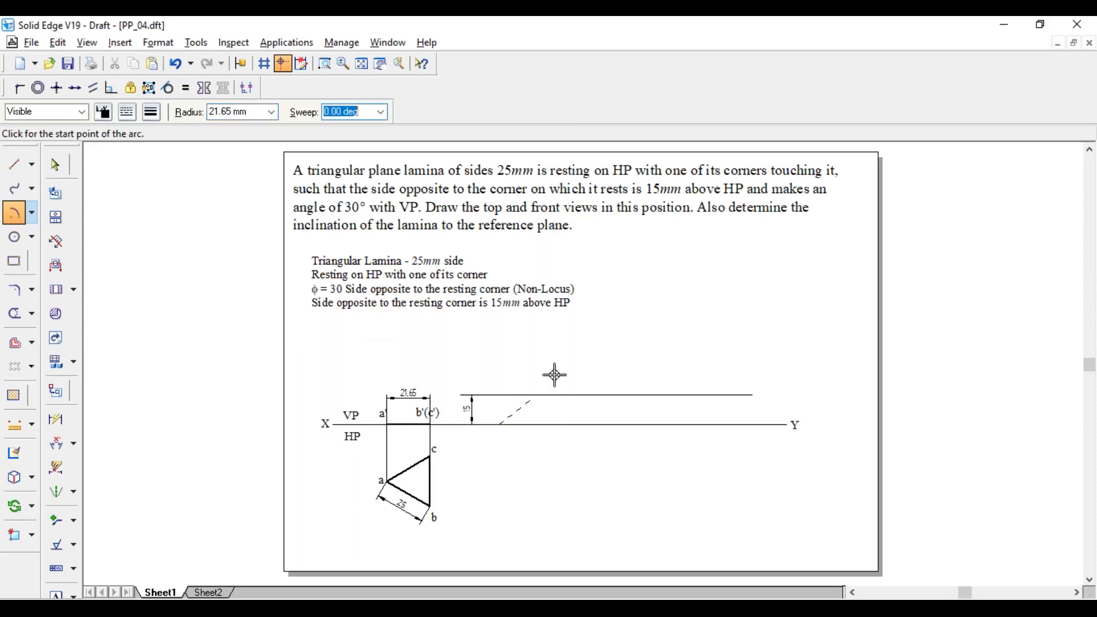
left_click(517, 372)
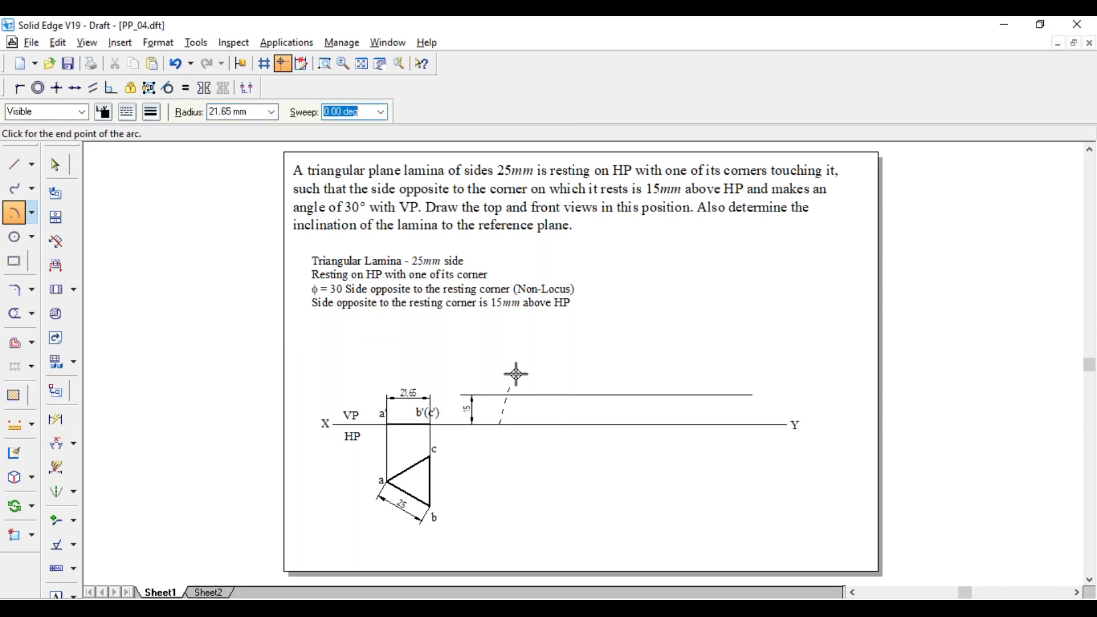
left_click(553, 403)
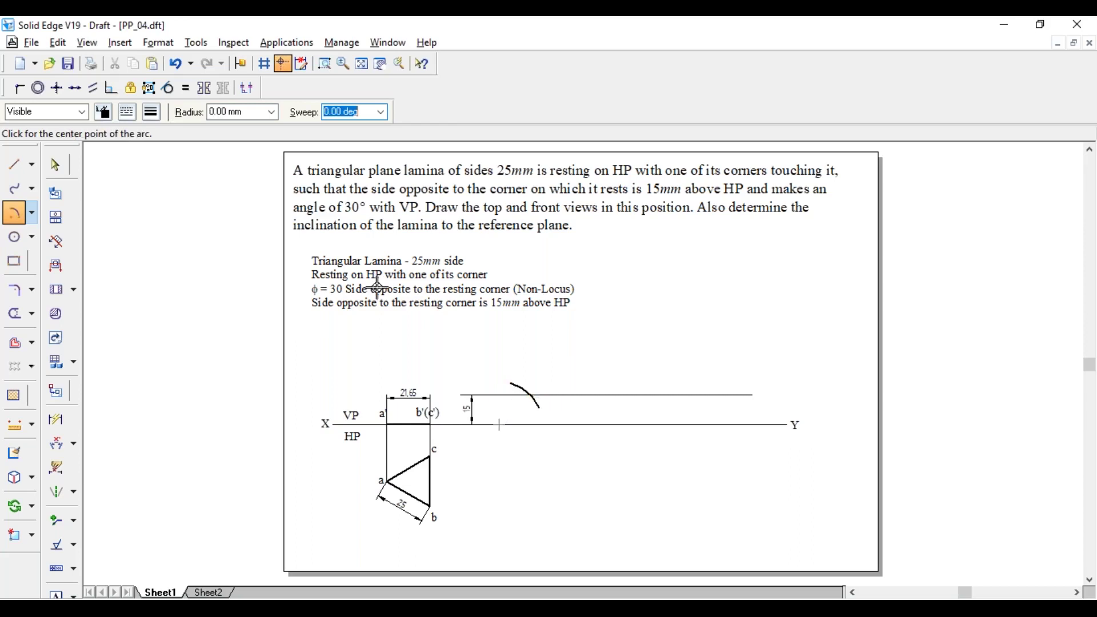
left_click(16, 313)
left_click(536, 403)
Draw the inclined front-view line from the arc's intersection with the 15 mm high line to its centre on XY, and remove the arc
left_click(16, 165)
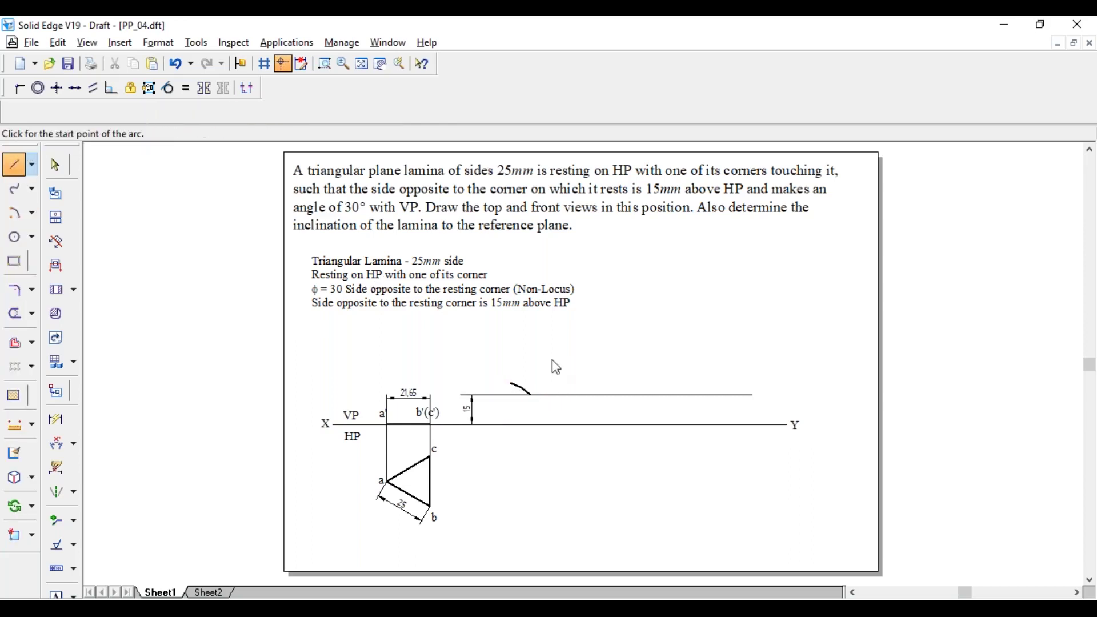
left_click(531, 394)
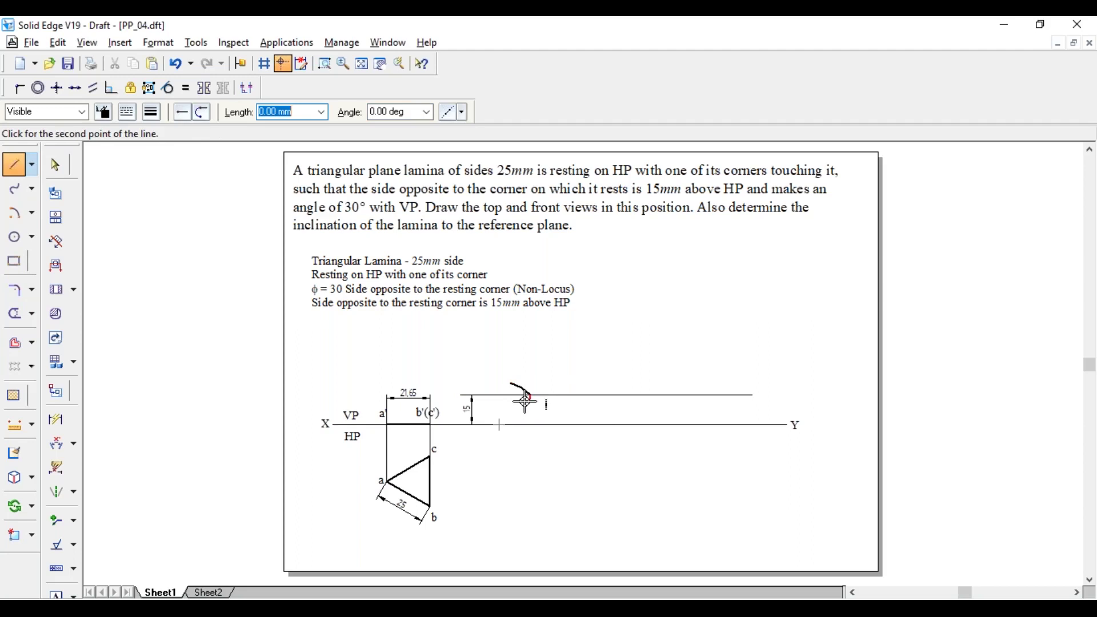
left_click(501, 426)
key("Escape")
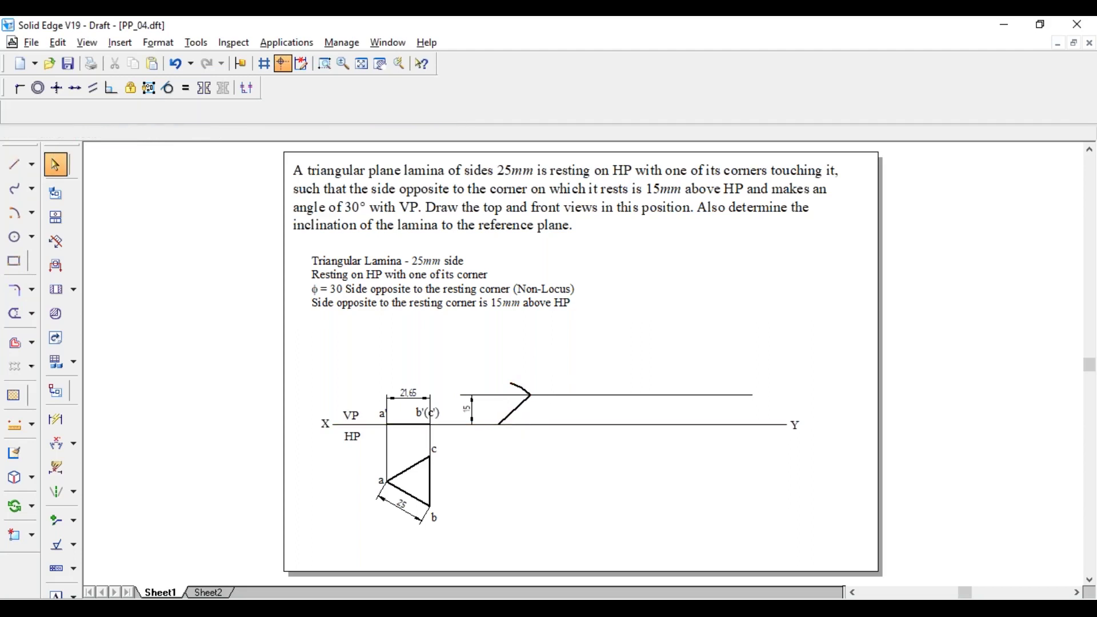
left_click(518, 392)
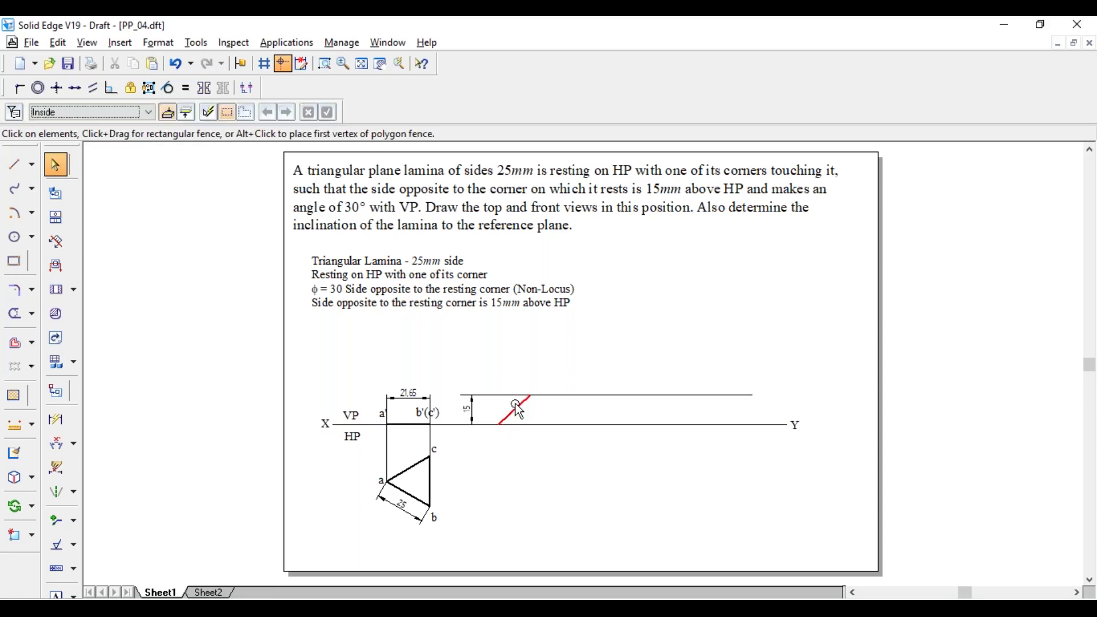
Restore the deleted arc at the upper end of the inclined front view and set its line width to 0.25 mm
key("Delete")
left_click(175, 63)
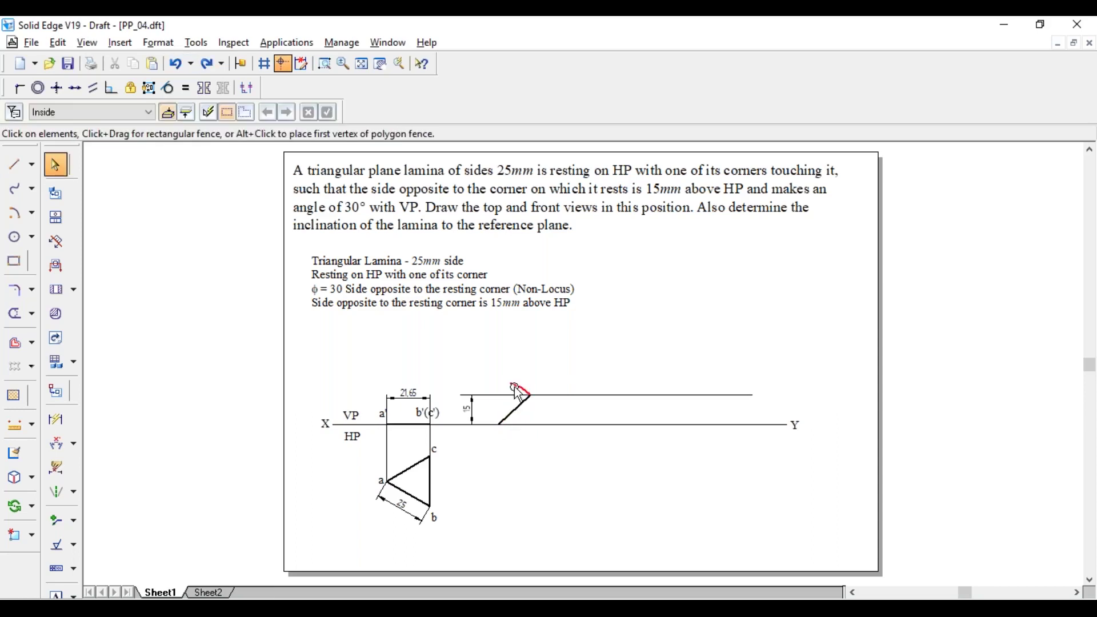
left_click(518, 394)
left_click(154, 113)
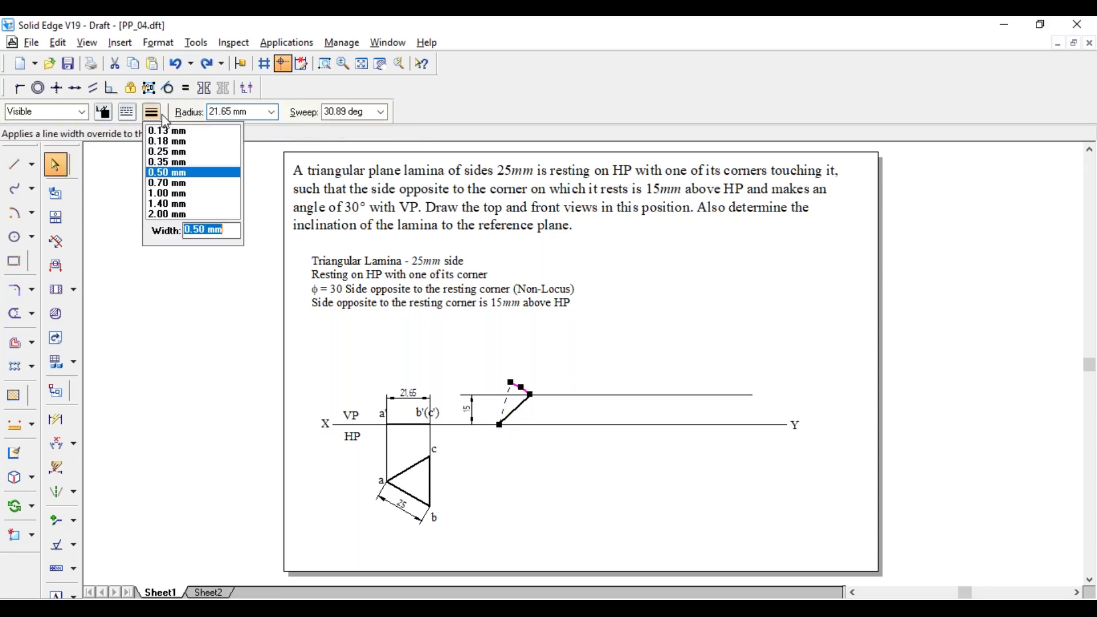
left_click(174, 152)
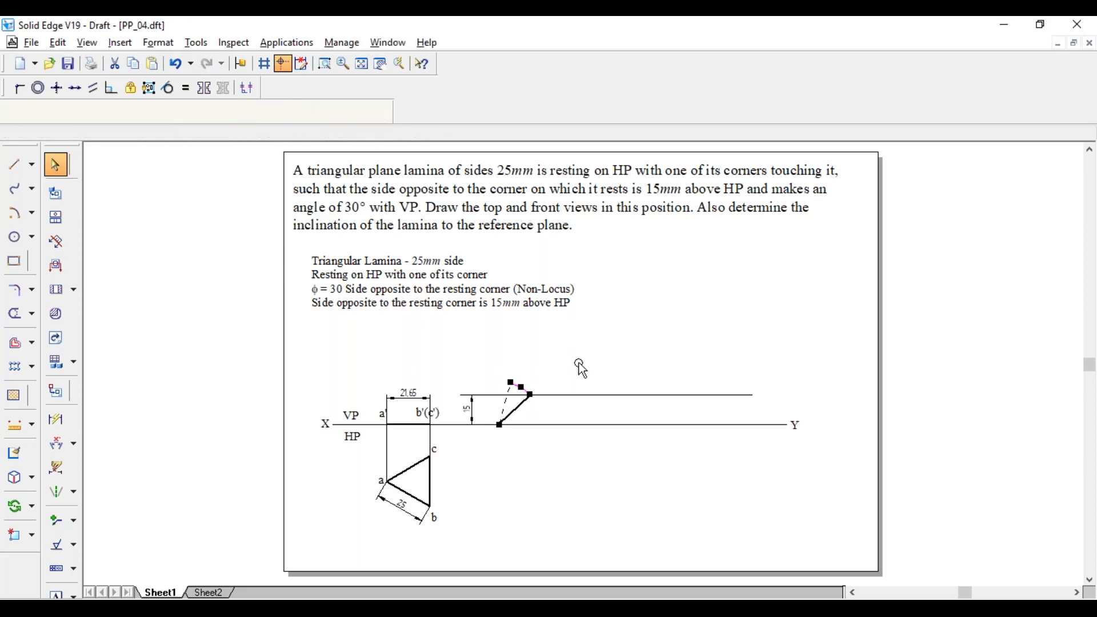
left_click(547, 389)
left_click(517, 408)
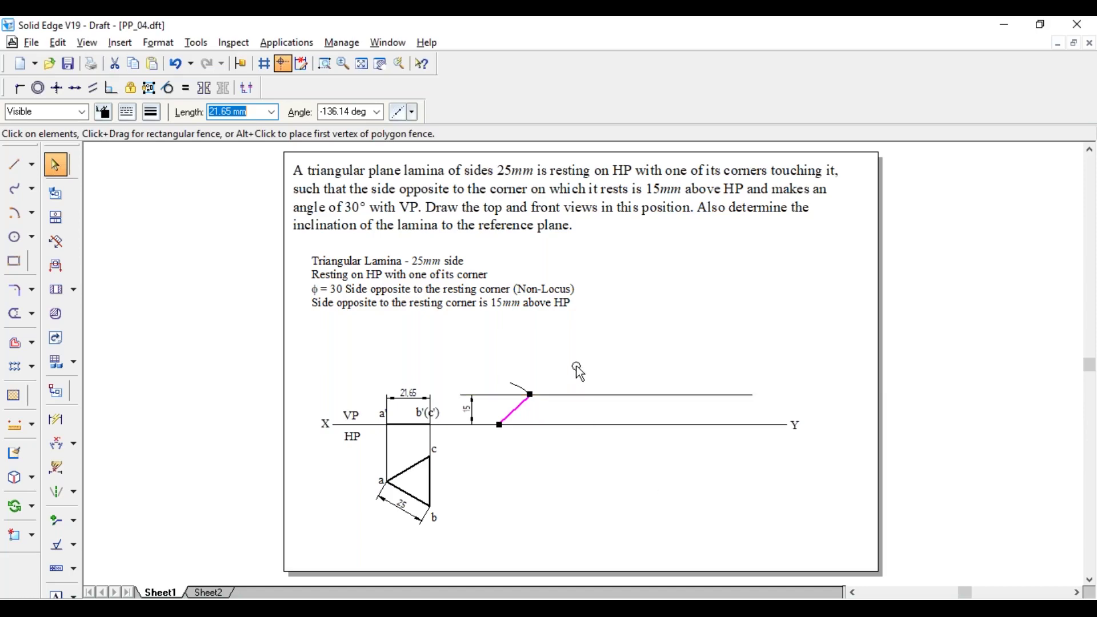
key("Escape")
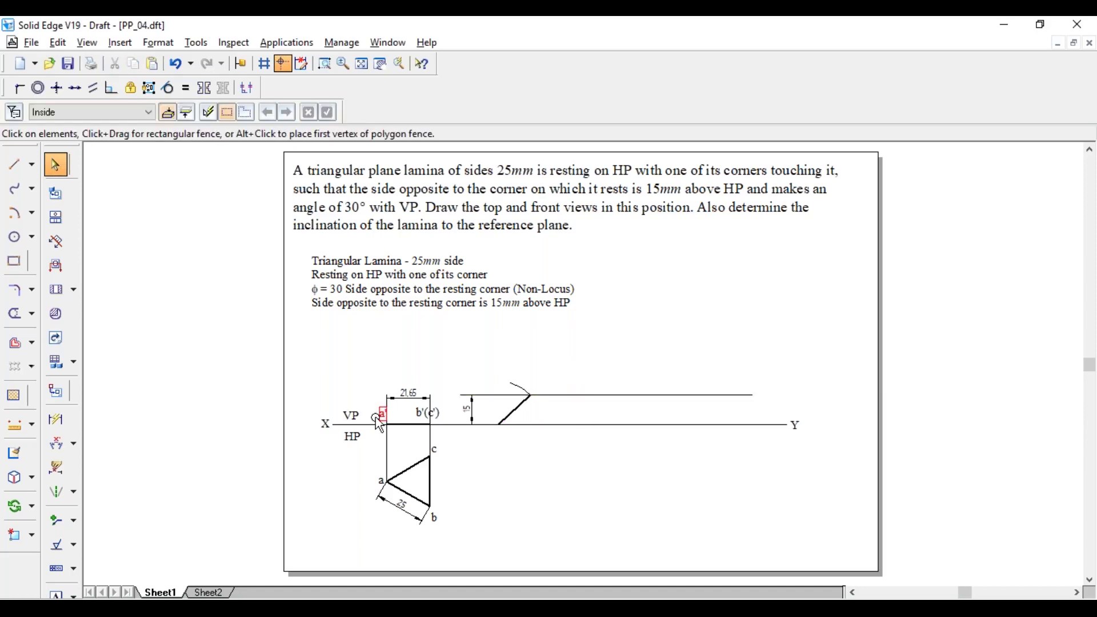
Label the lower end of the inclined front-view line a' on XY and its upper end b'(c')
double_click(493, 416)
type("a'")
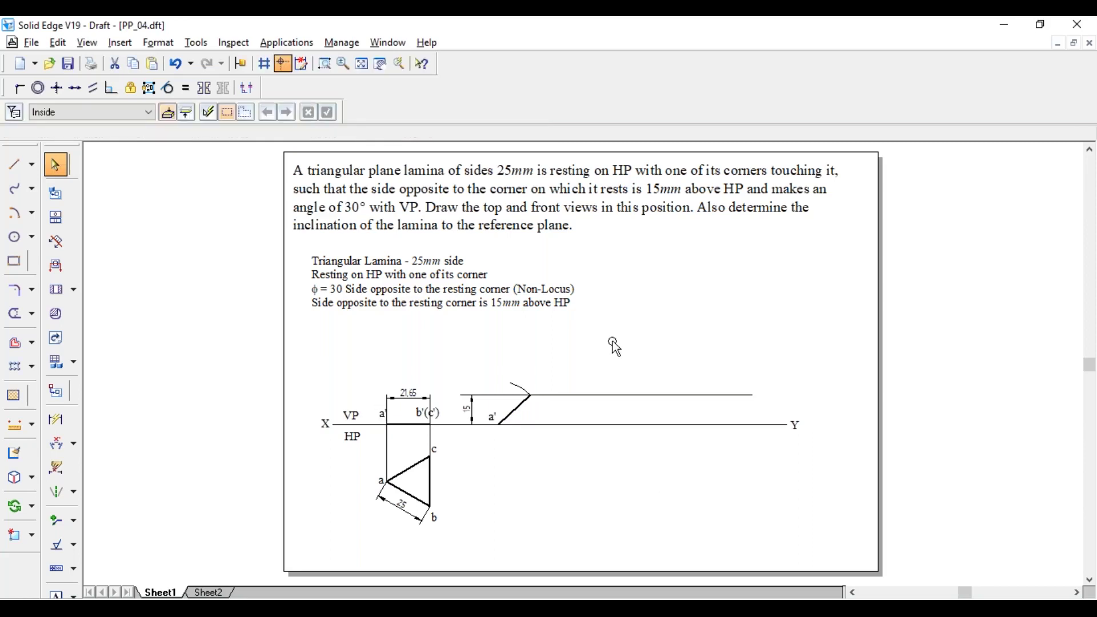
left_click(612, 345)
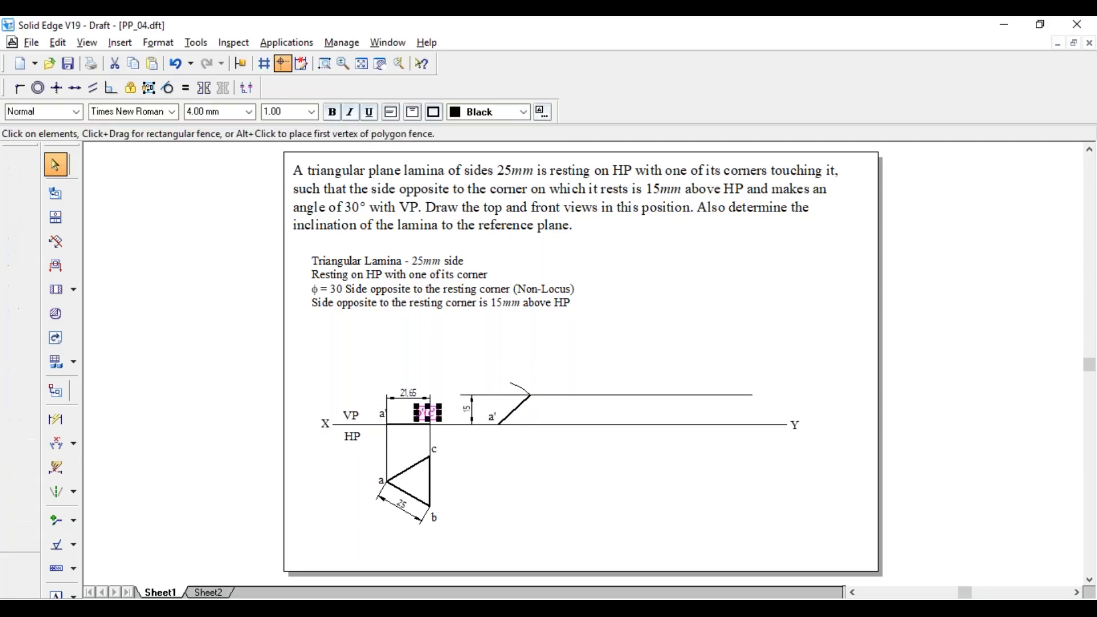
left_click_drag(428, 413, 536, 383, "ctrl")
left_click(562, 363)
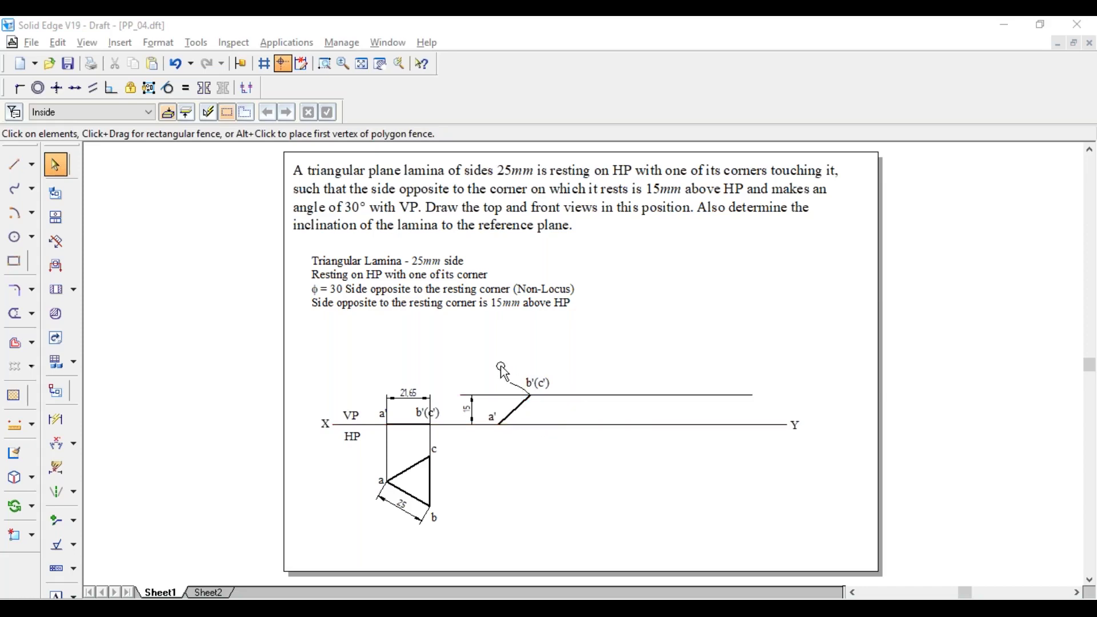
Draw thin vertical projectors down from a' and b'(c') of the inclined front view to below XY
left_click(23, 167)
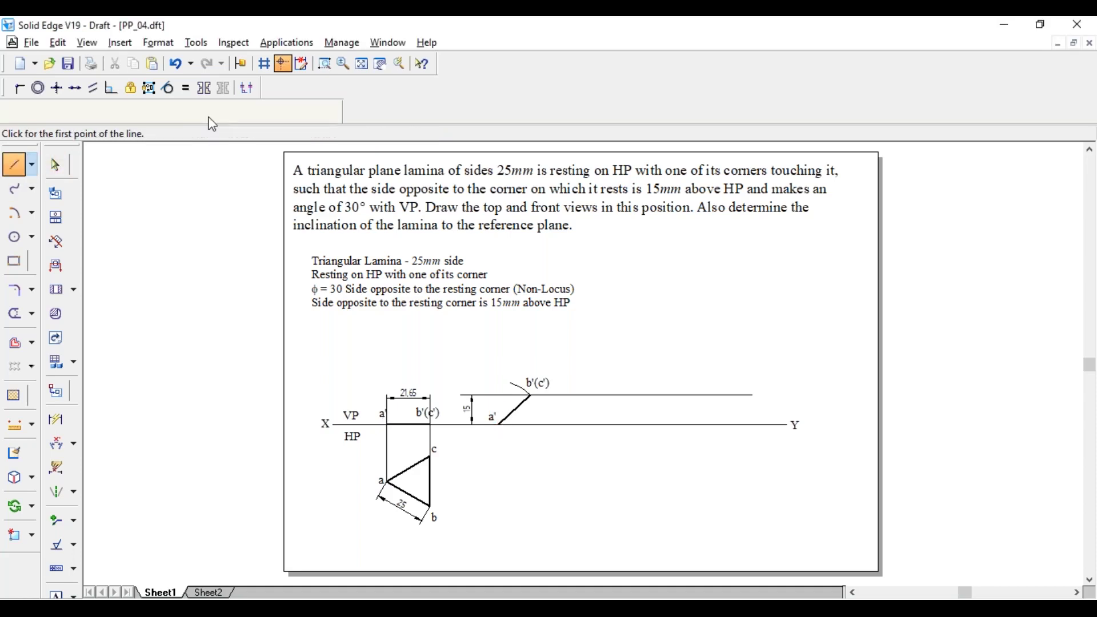
left_click(152, 113)
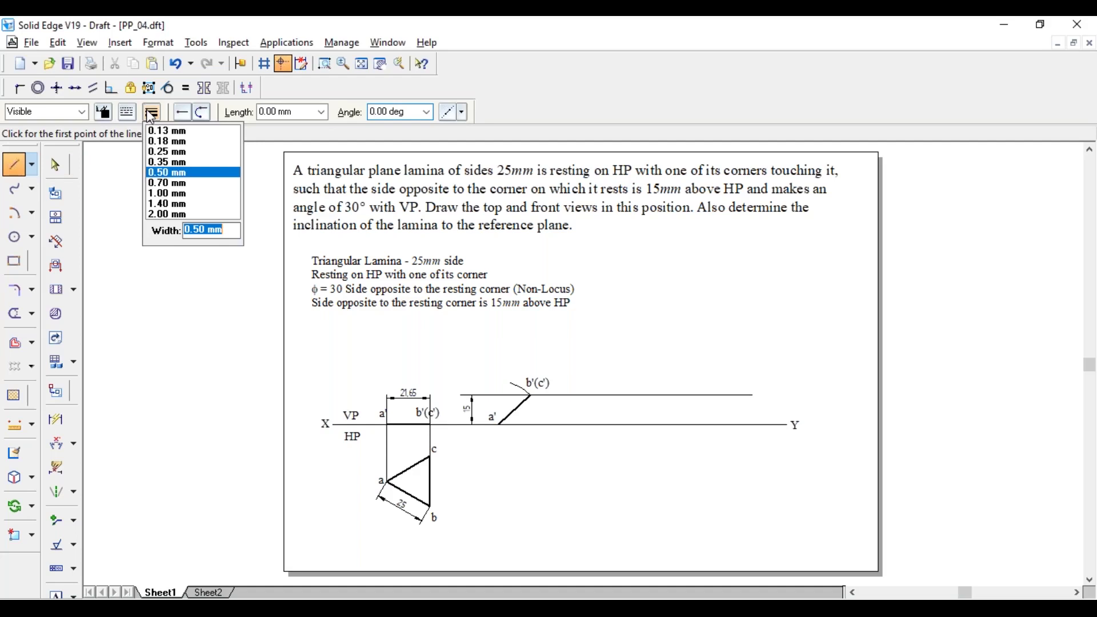
left_click(500, 424)
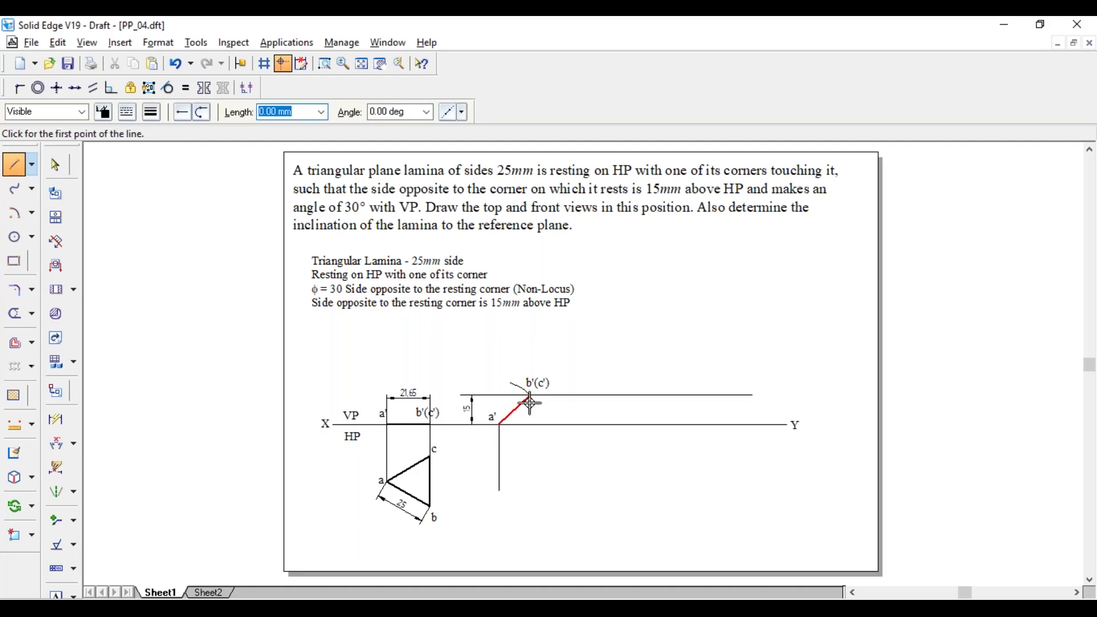
left_click(530, 532)
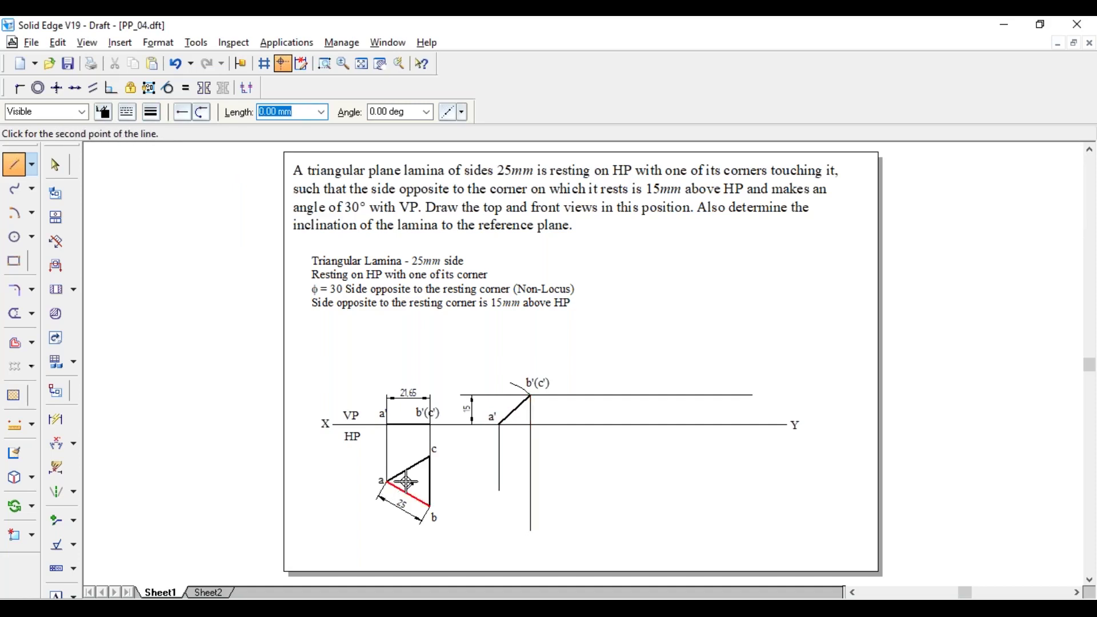
Draw a thin horizontal projector from corner a of the first top view to the vertical projector below the inclined view's a'
left_click(387, 481)
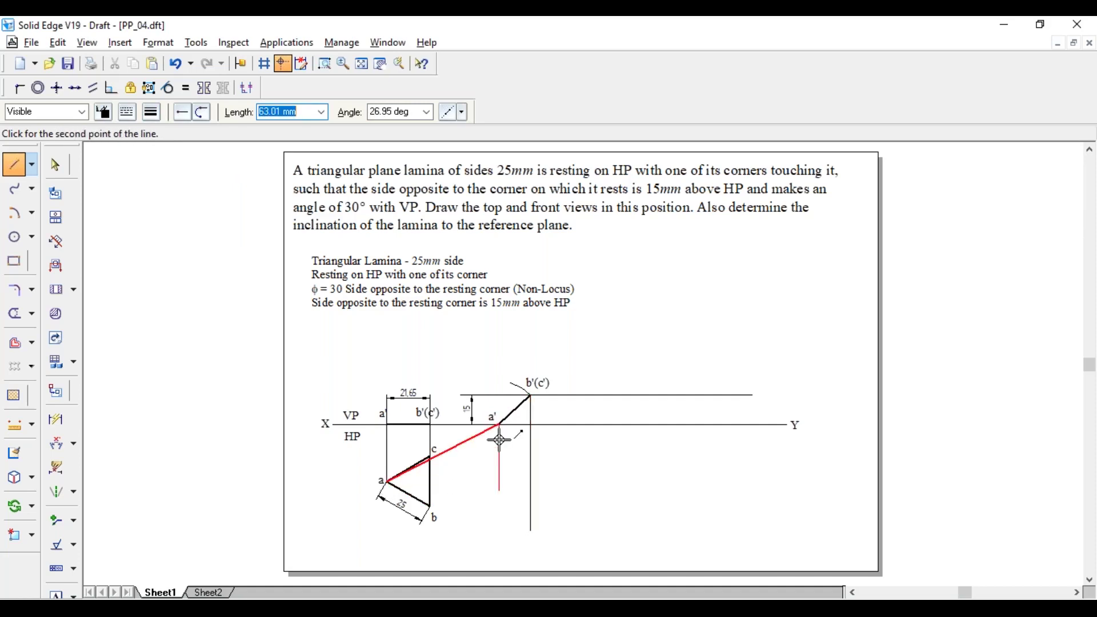
left_click(500, 482)
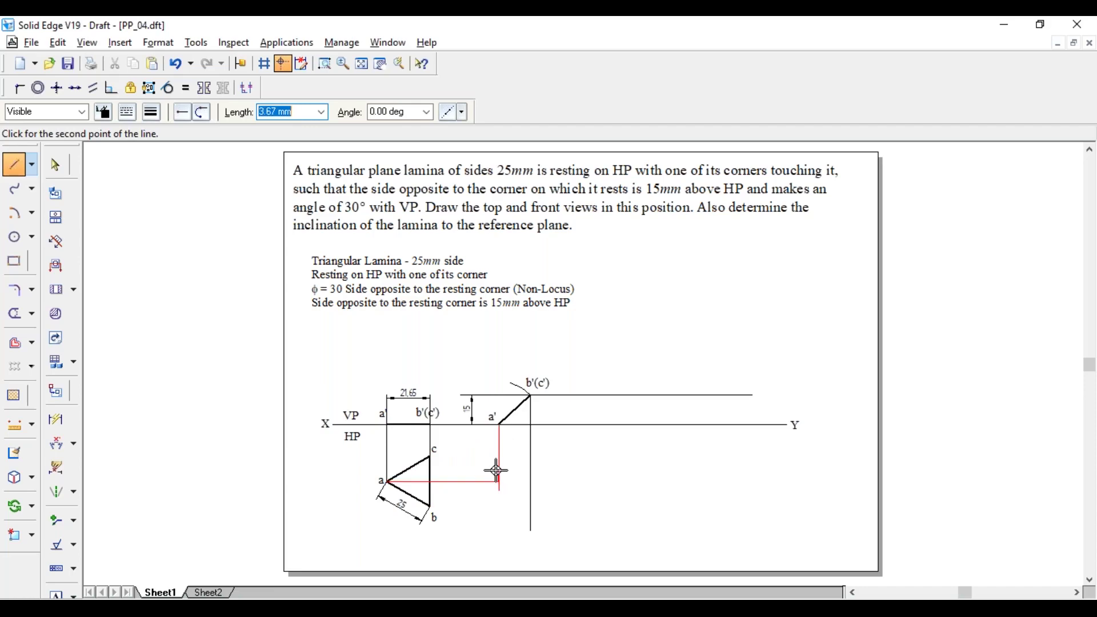